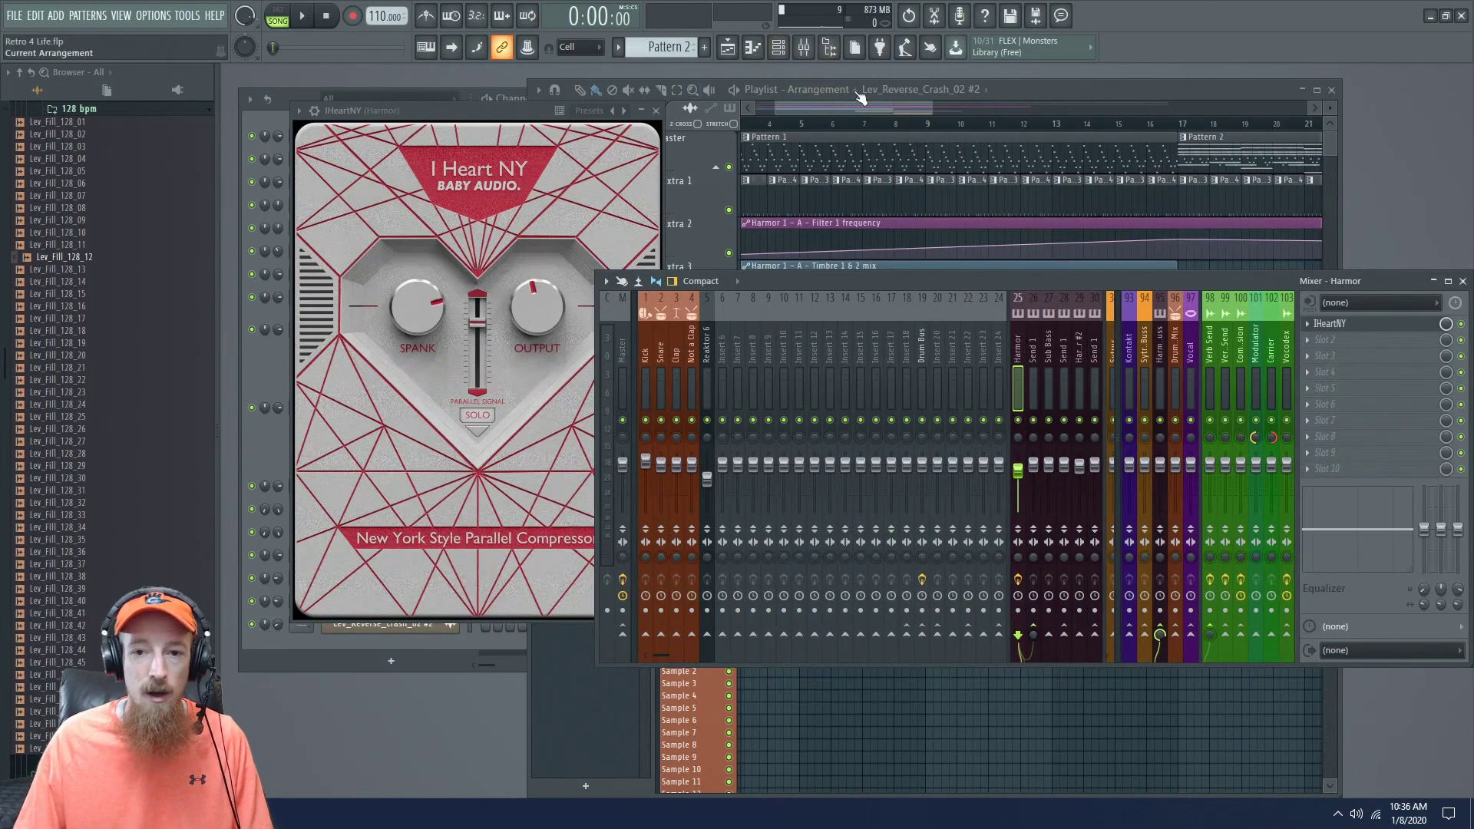
Close the IHeartNY plugin window and return the playlist's playhead to the start of the arrangement.
{"action": "left_click", "coordinate": [879, 112]}
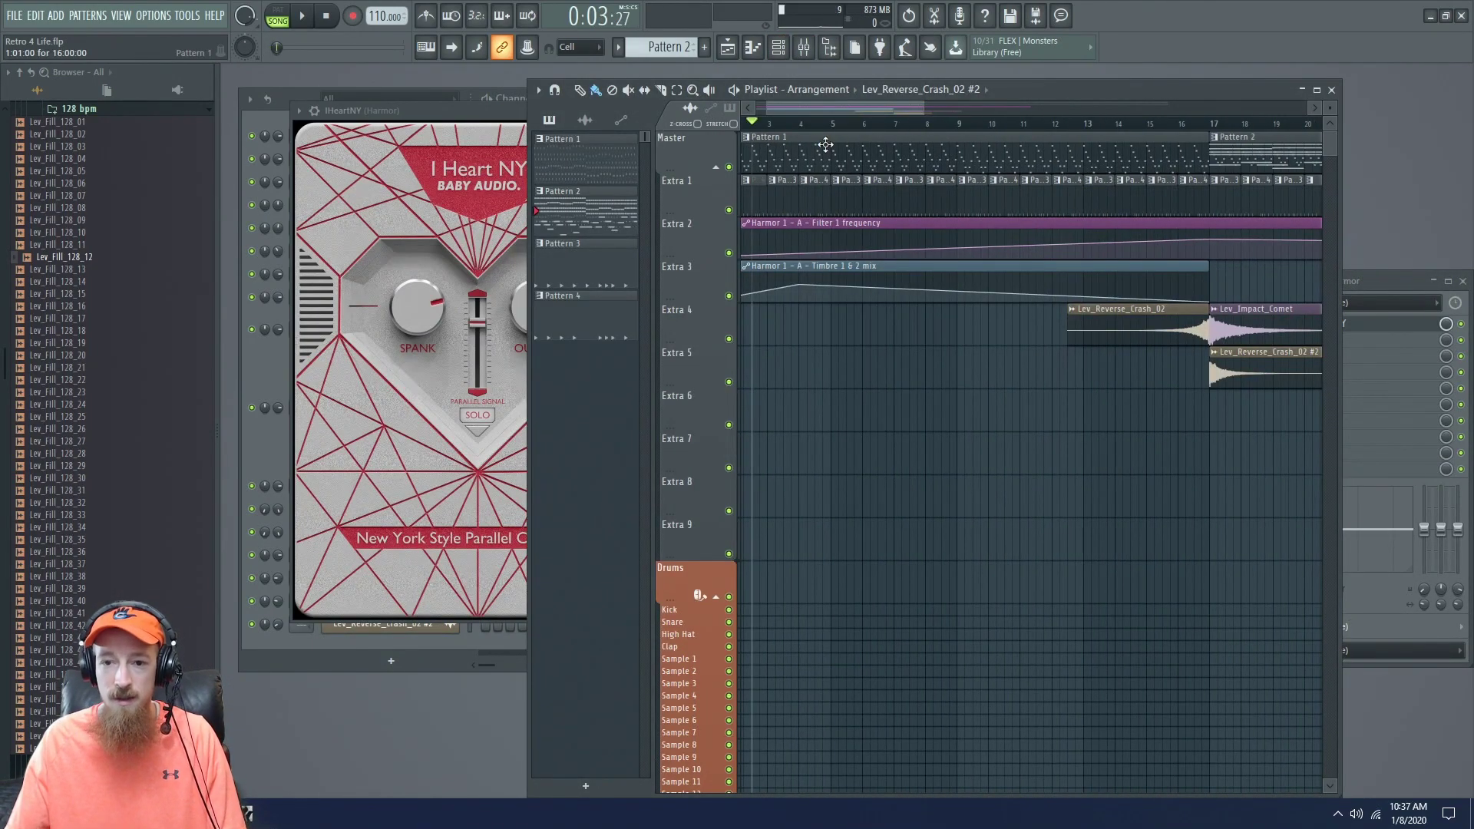
{"action": "left_click", "coordinate": [1395, 279]}
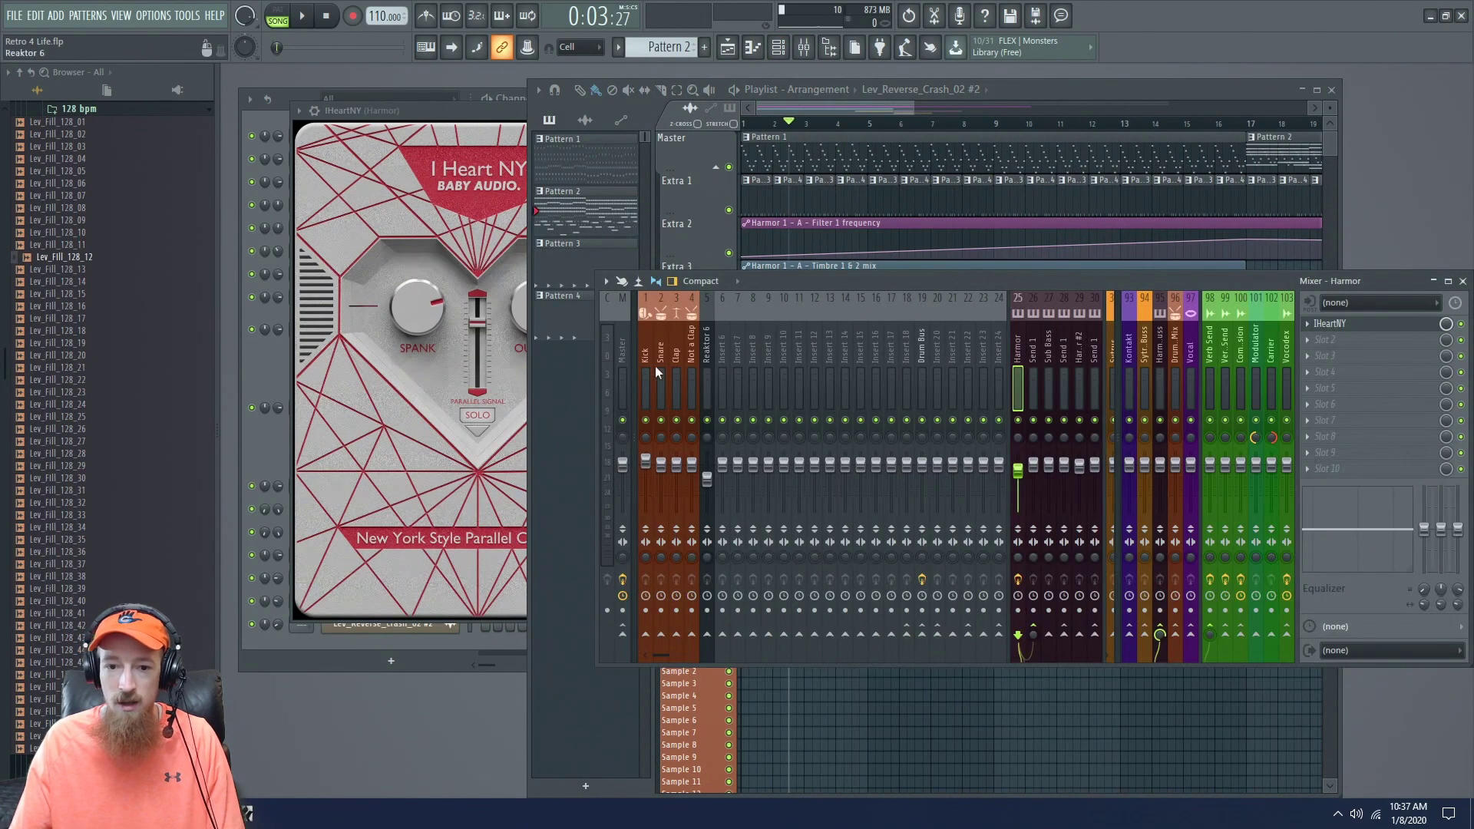
{"action": "left_click", "coordinate": [1381, 329]}
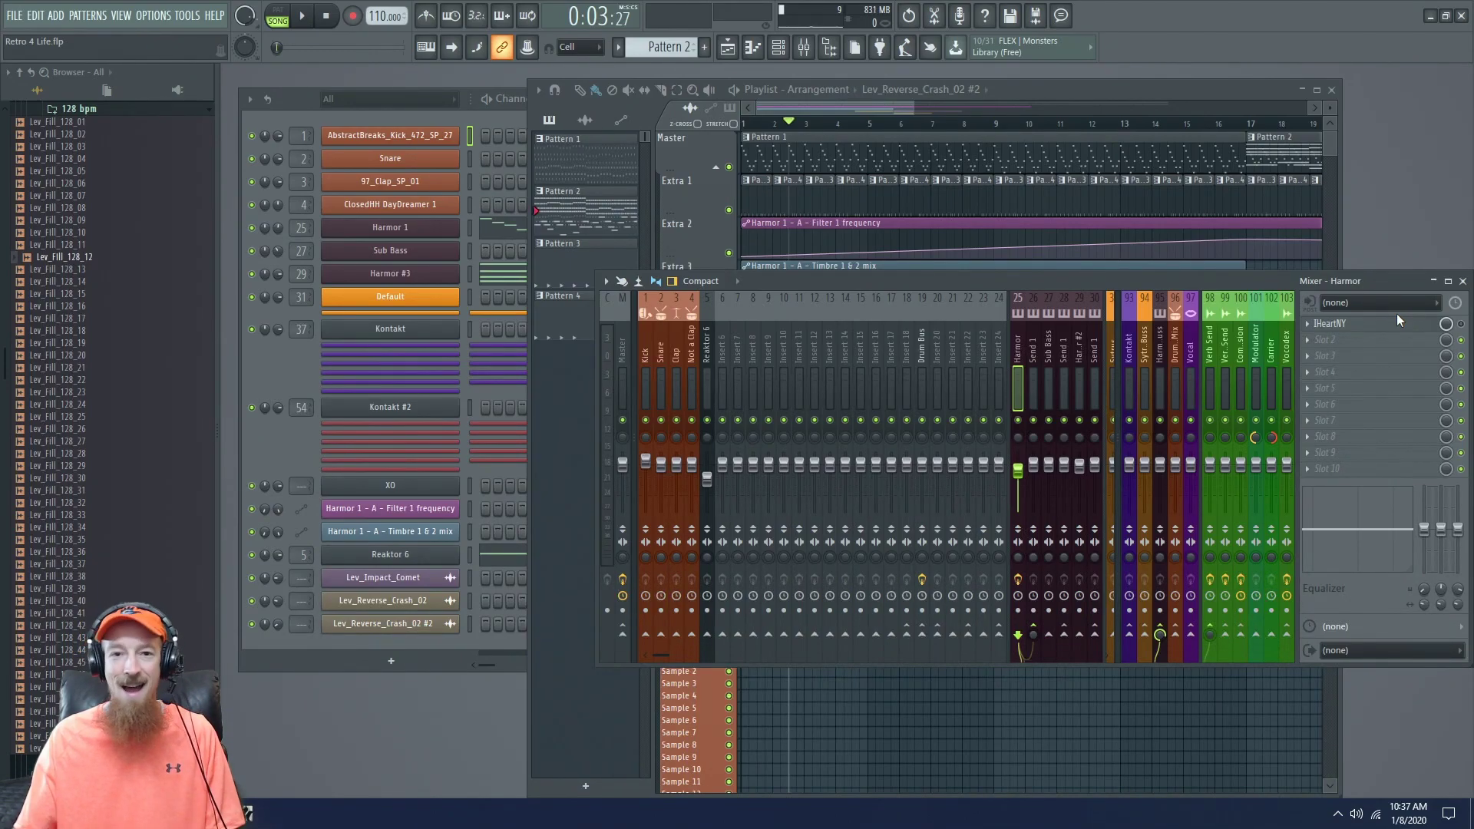
{"action": "left_click_drag", "start_coordinate": [789, 123], "coordinate": [721, 131]}
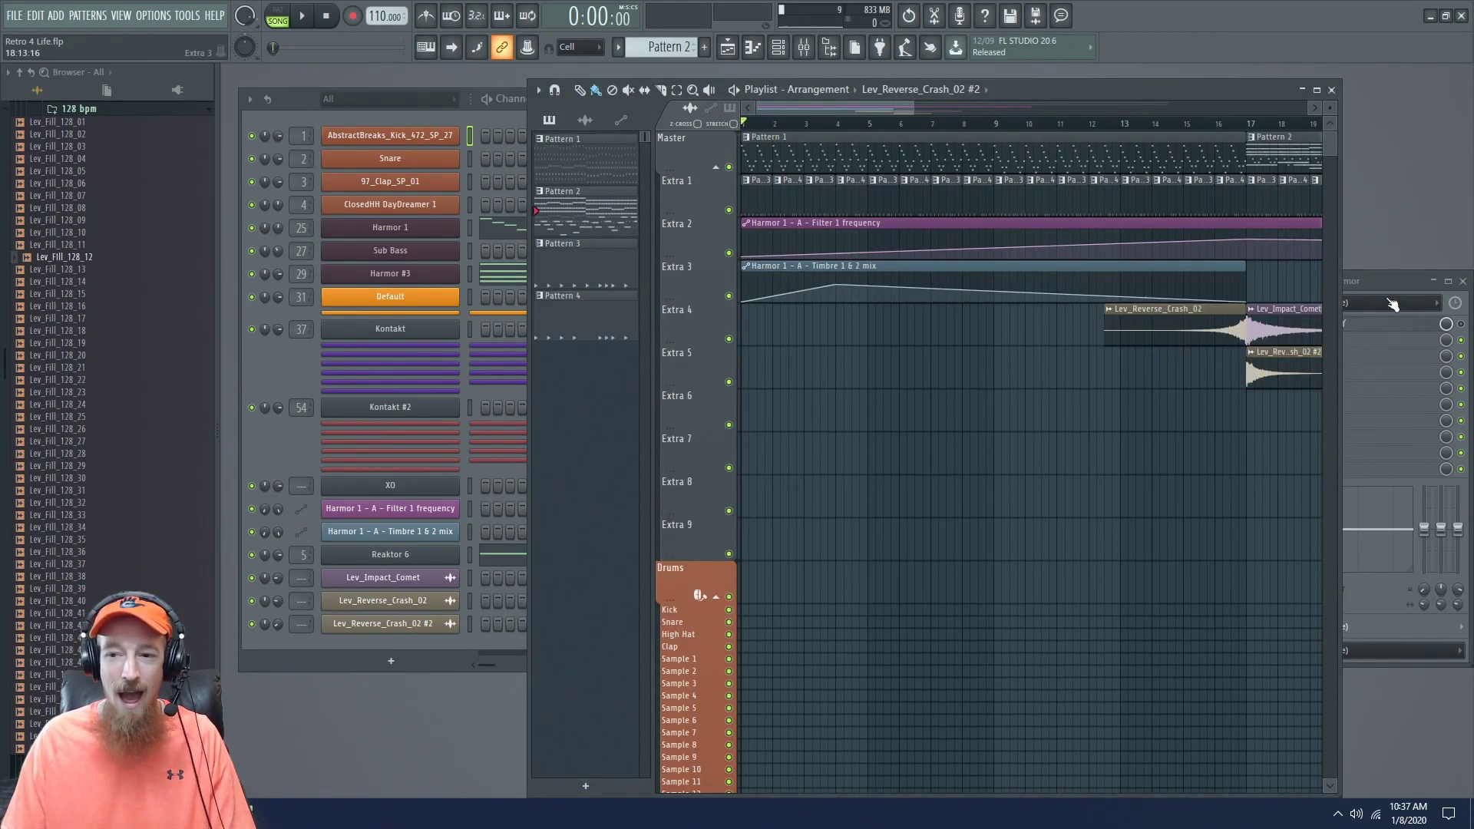
Move the mixer window off the screen's edge and play the arrangement from the start.
{"action": "left_click", "coordinate": [1377, 328]}
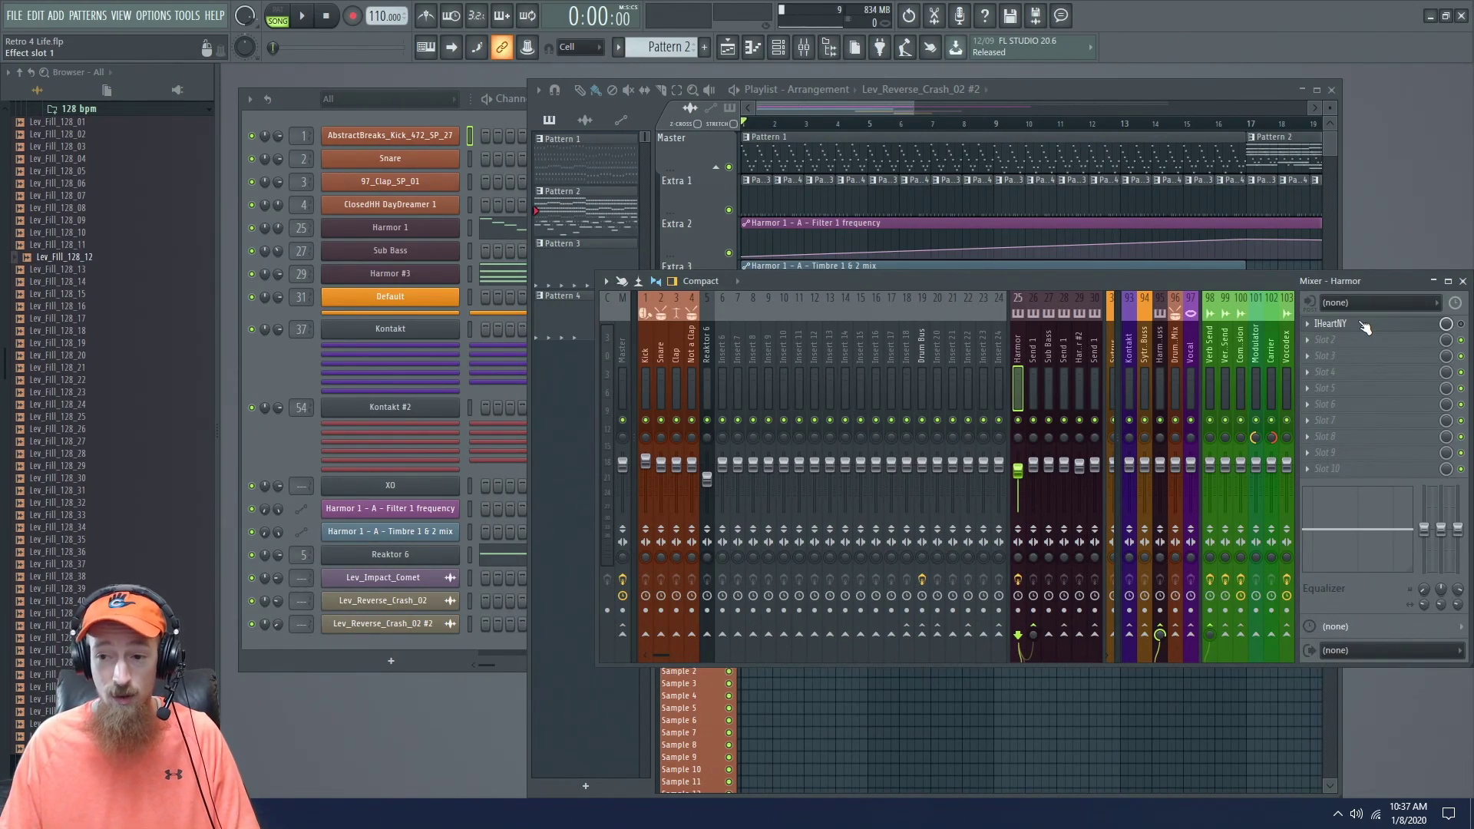
{"action": "left_click_drag", "start_coordinate": [910, 282], "coordinate": [822, 296]}
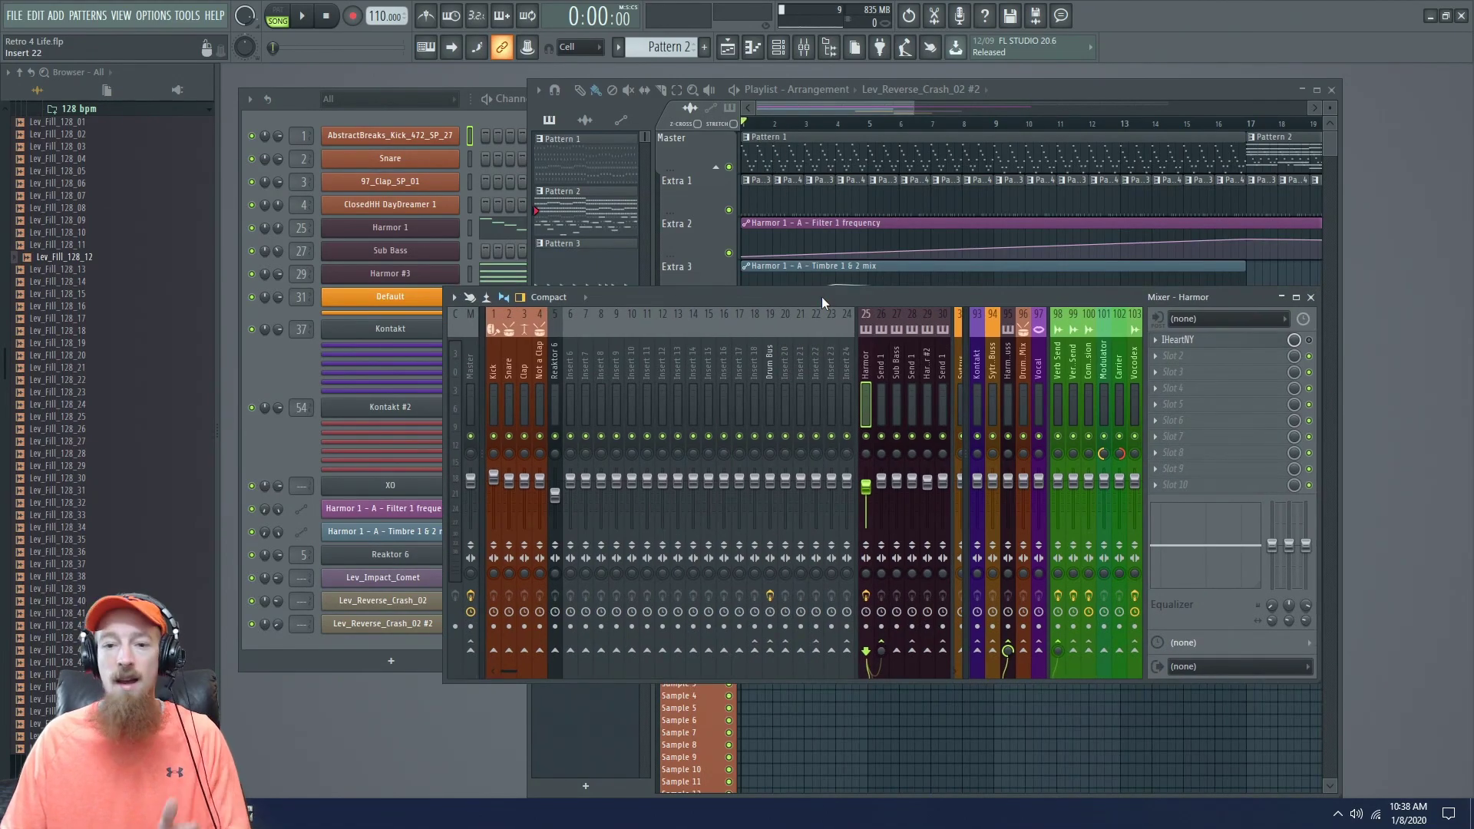
{"action": "left_click", "coordinate": [1005, 166]}
{"action": "key", "text": "space"}
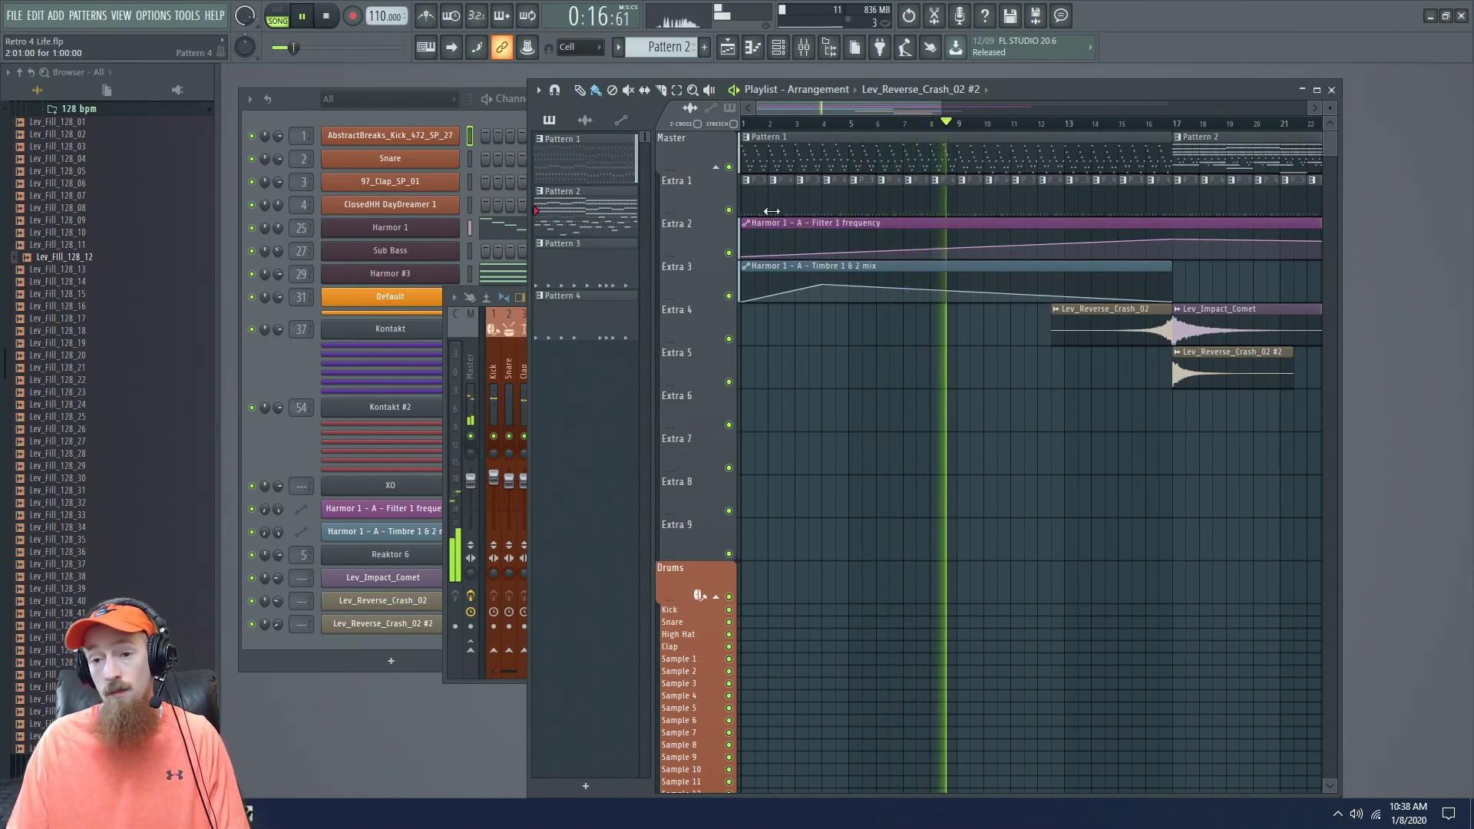
{"action": "key", "text": "space"}
Mute the Extra 1 playlist track and briefly play the remaining Harmor part.
{"action": "left_click", "coordinate": [728, 209]}
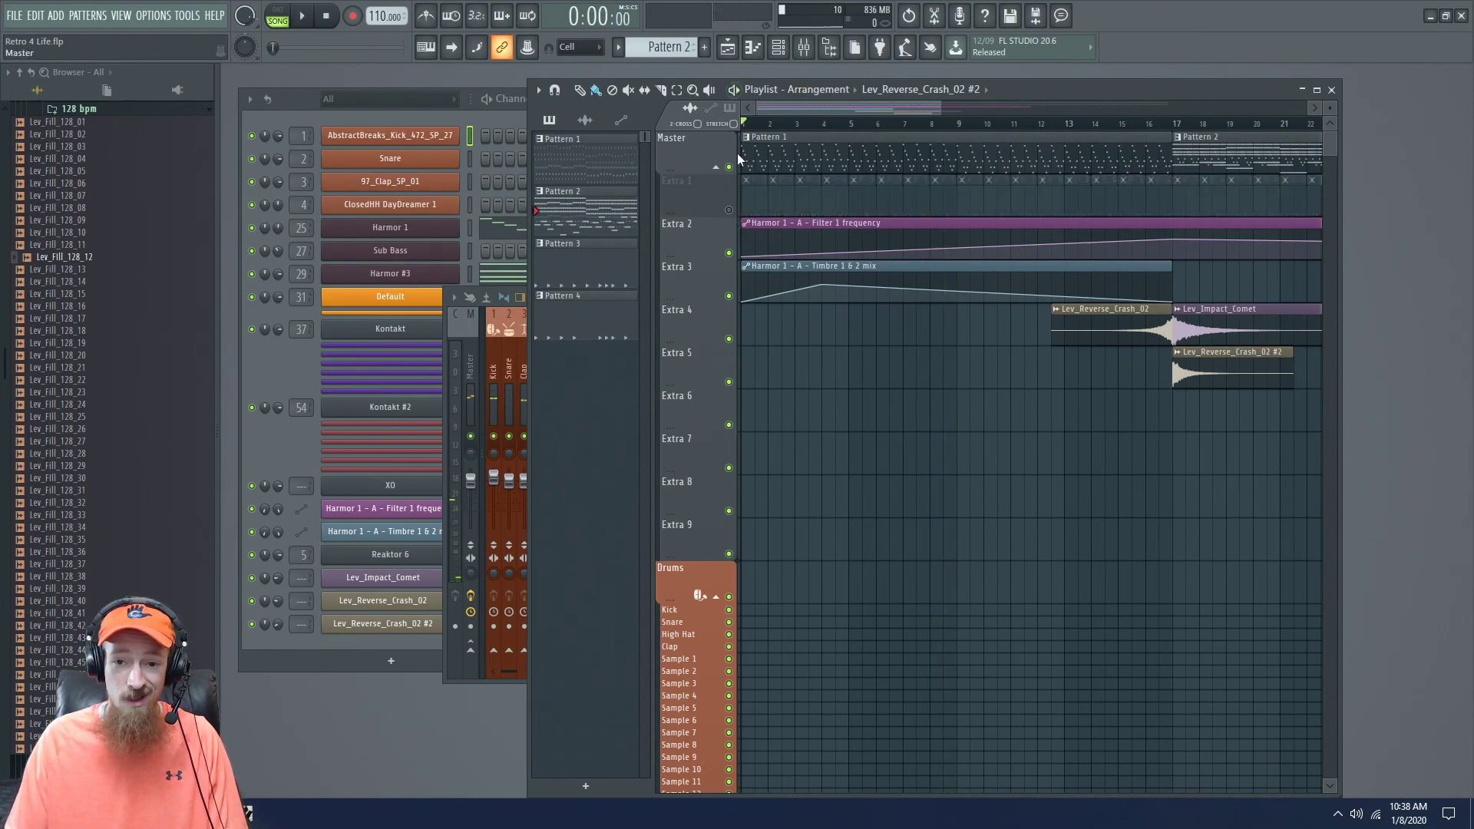
{"action": "key", "text": "space"}
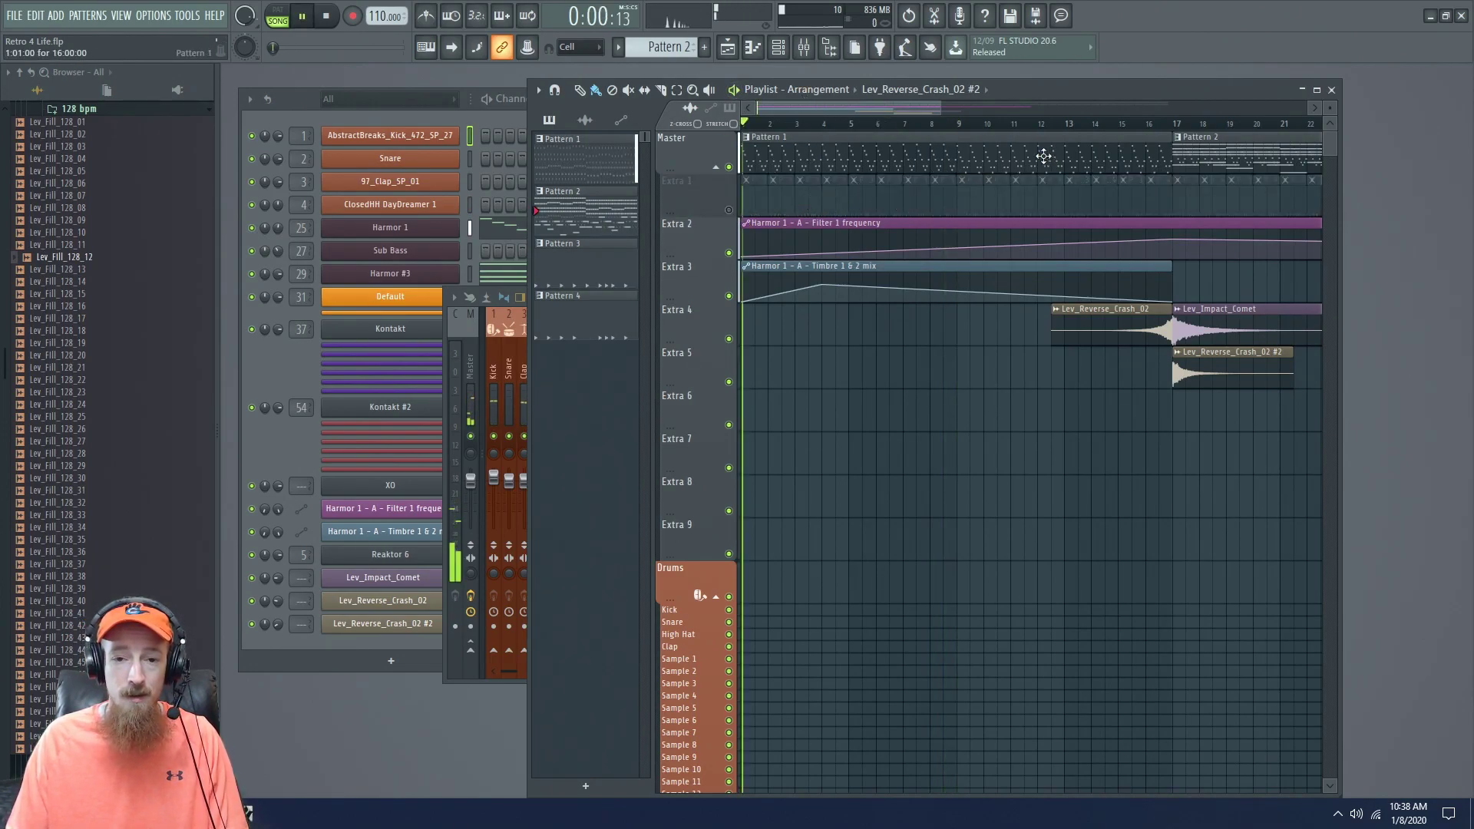
{"action": "key", "text": "space"}
Enable the IHeartNY compressor on the Harmor mixer track and play the part through its open plugin window.
{"action": "left_click", "coordinate": [491, 357]}
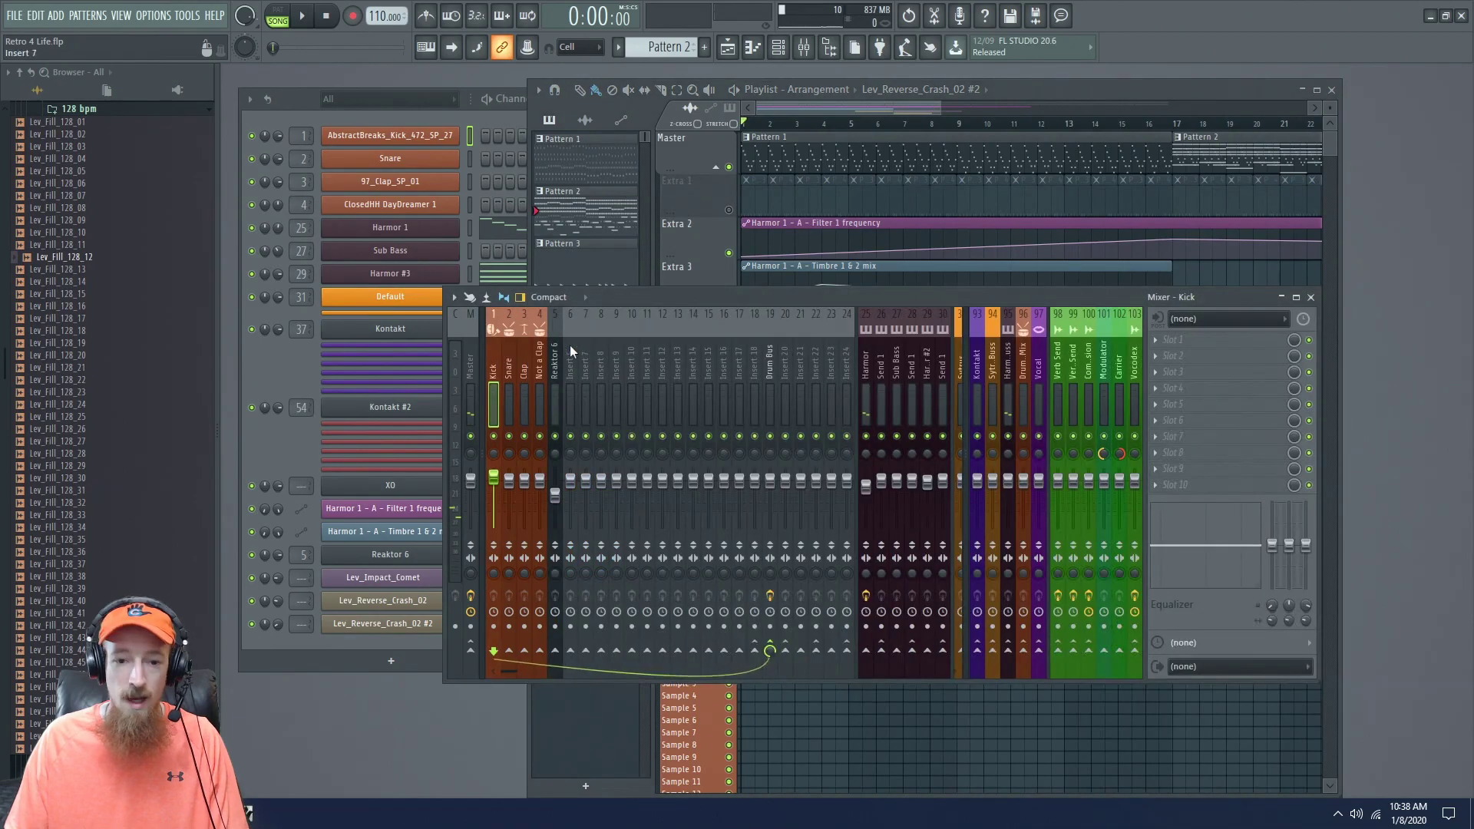
{"action": "left_click", "coordinate": [554, 347]}
{"action": "left_click", "coordinate": [868, 369]}
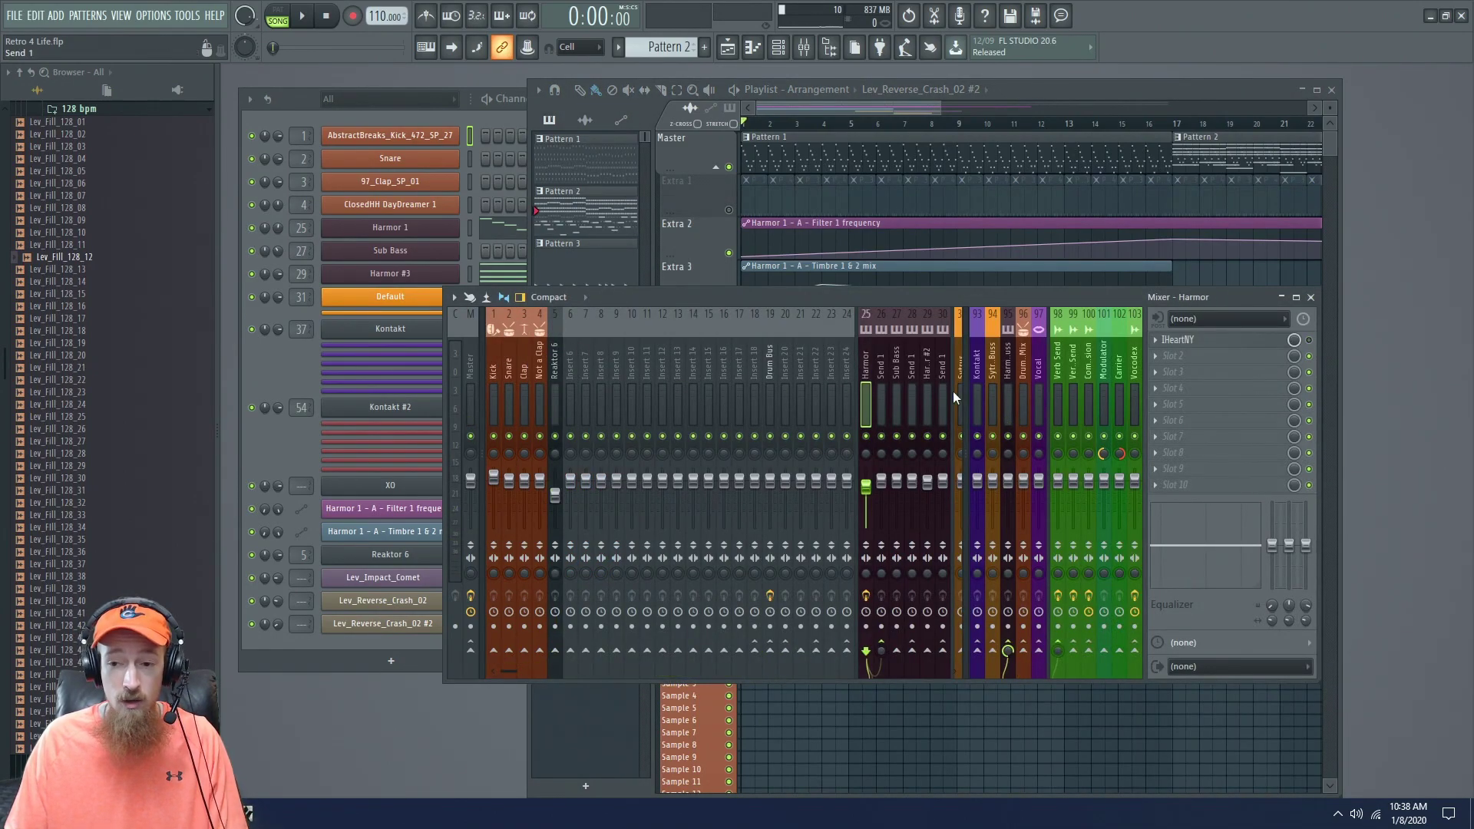
{"action": "left_click", "coordinate": [1238, 342]}
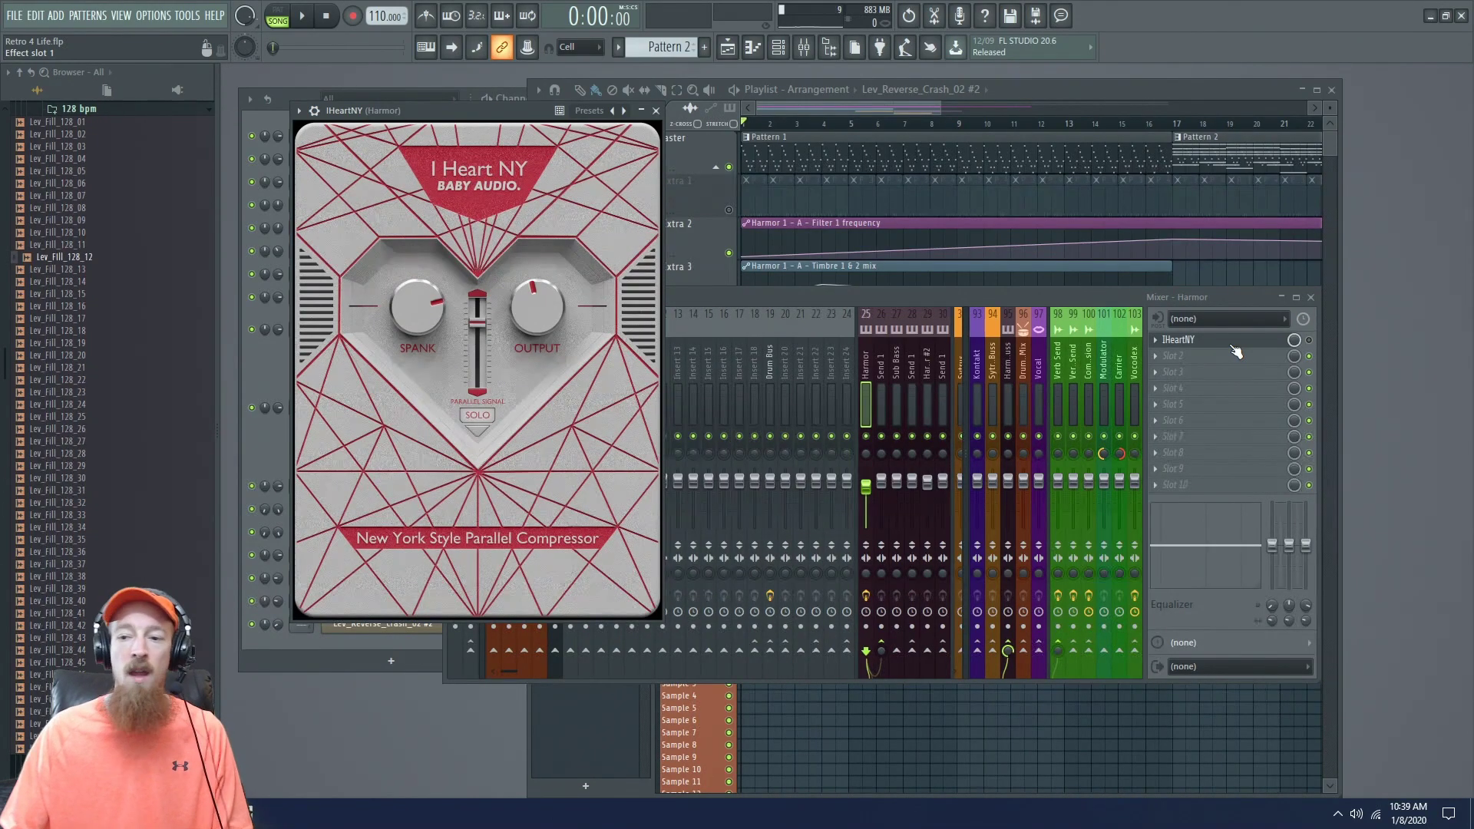
{"action": "left_click", "coordinate": [1304, 339]}
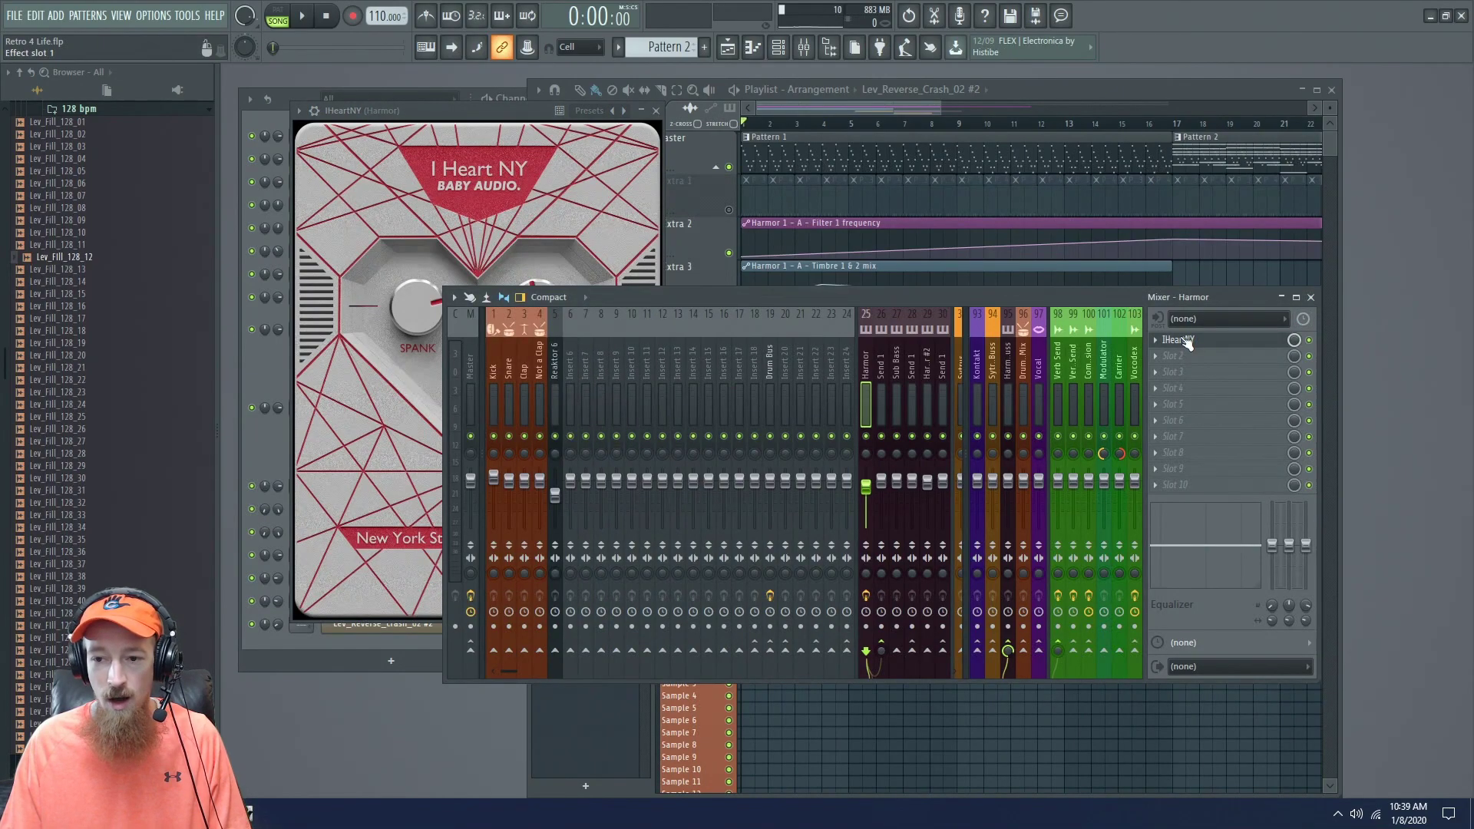
{"action": "left_click", "coordinate": [504, 108]}
{"action": "key", "text": "space"}
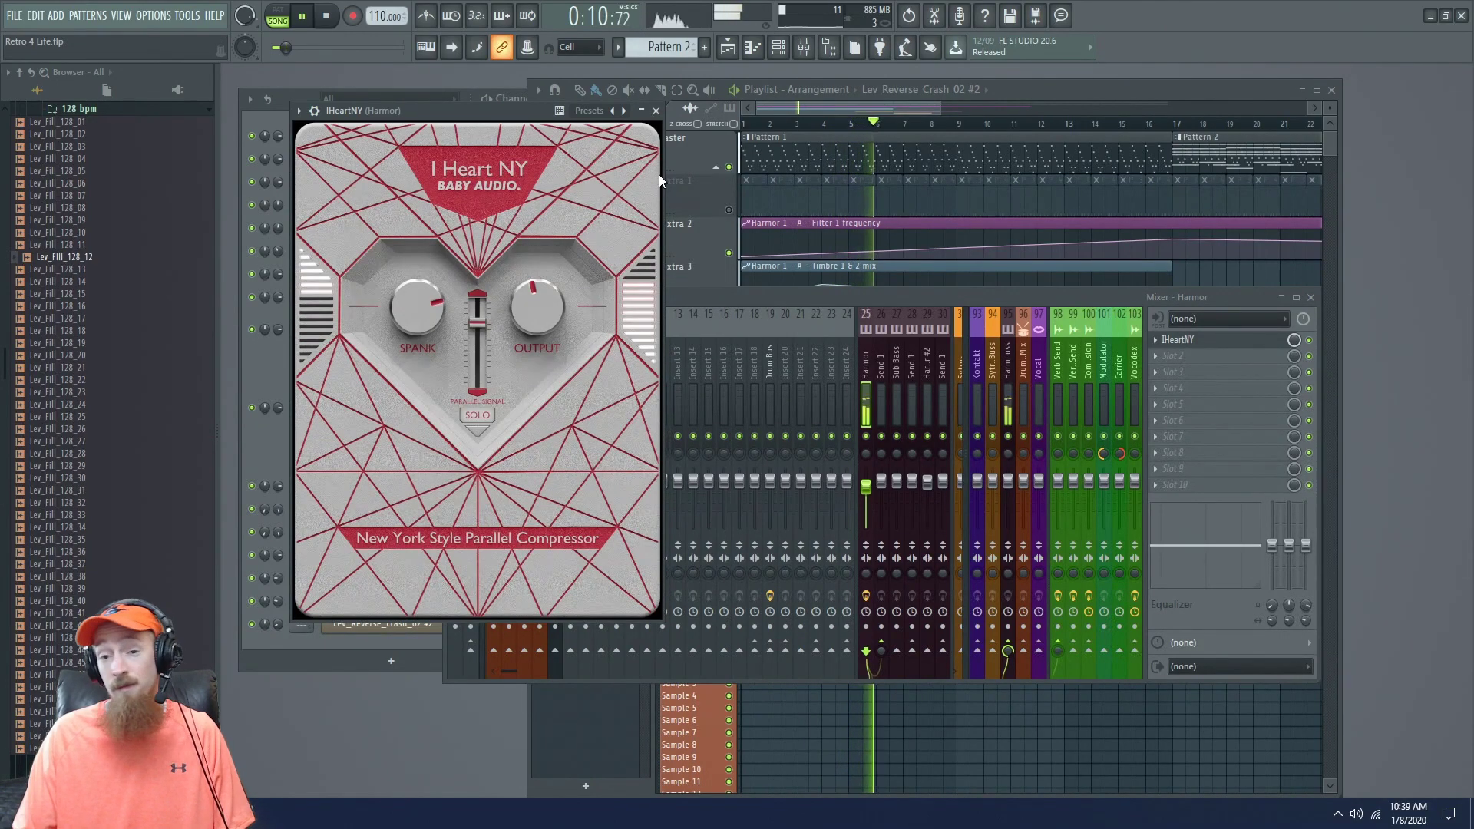
{"action": "key", "text": "space"}
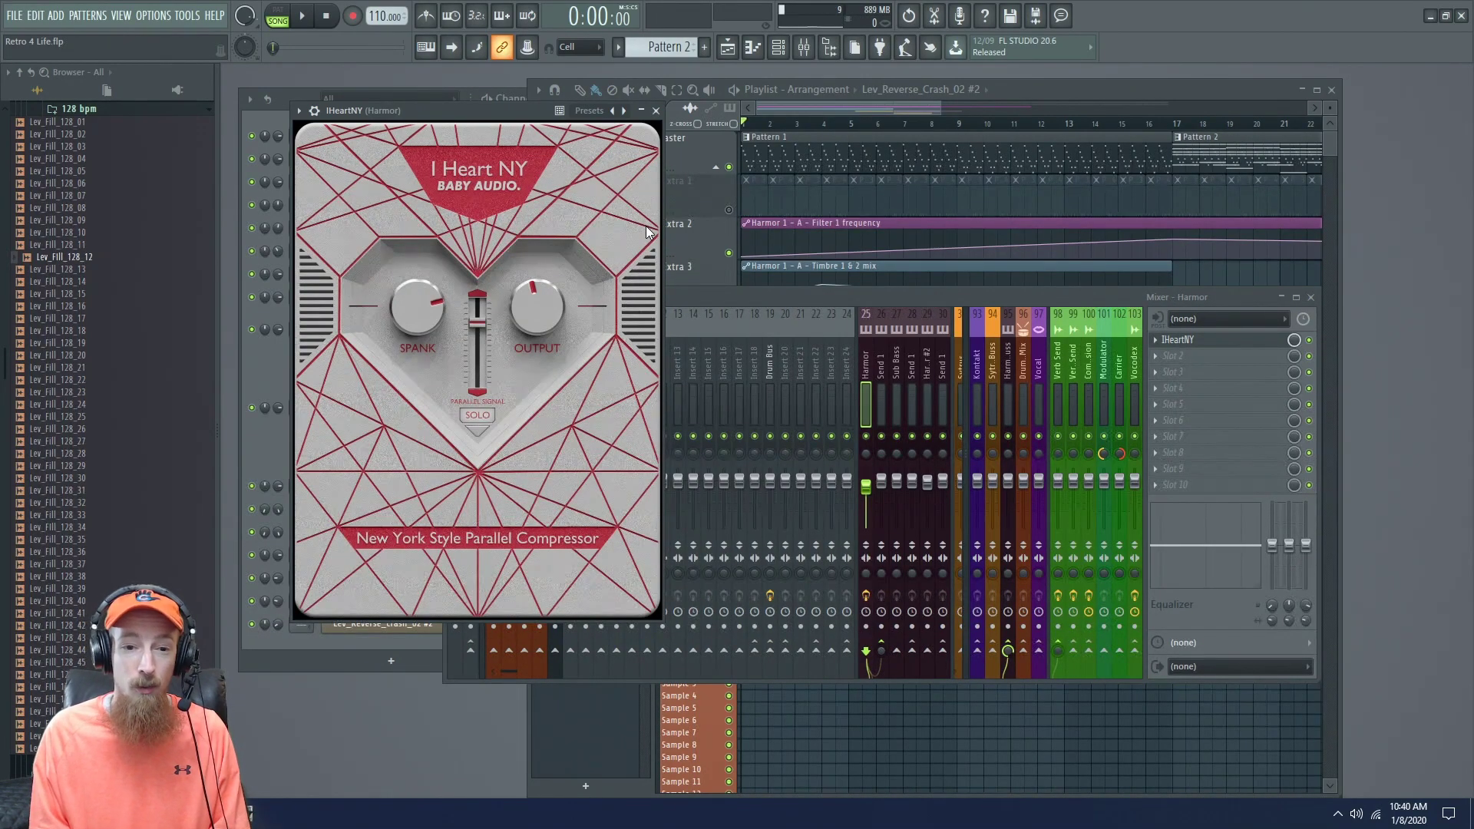
Audition IHeartNY's parallel signal soloed, and turn the solo off to hear the blended sound.
{"action": "left_click", "coordinate": [482, 410]}
{"action": "left_click_drag", "start_coordinate": [476, 107], "coordinate": [469, 95]}
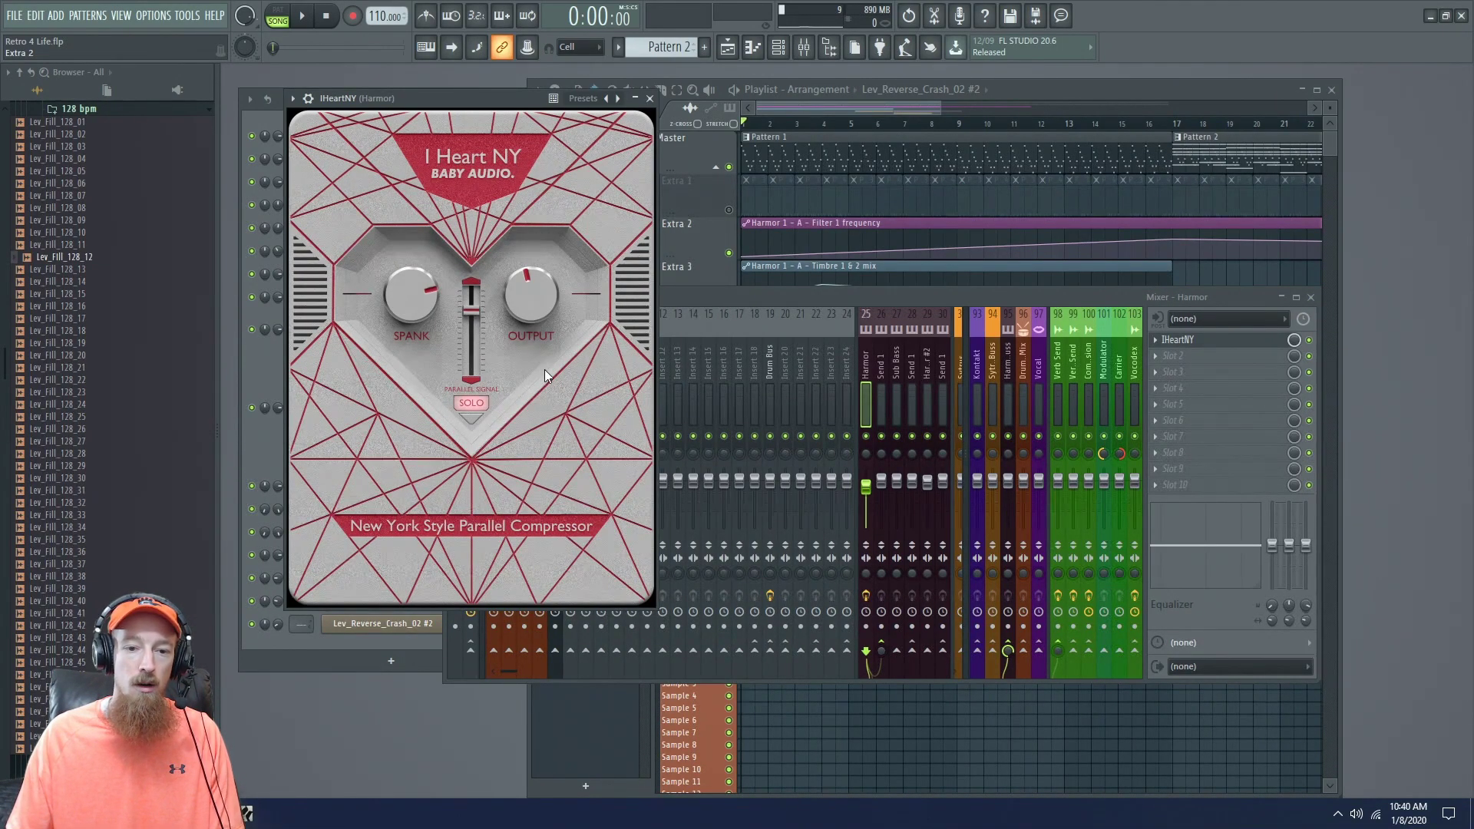
{"action": "key", "text": "space"}
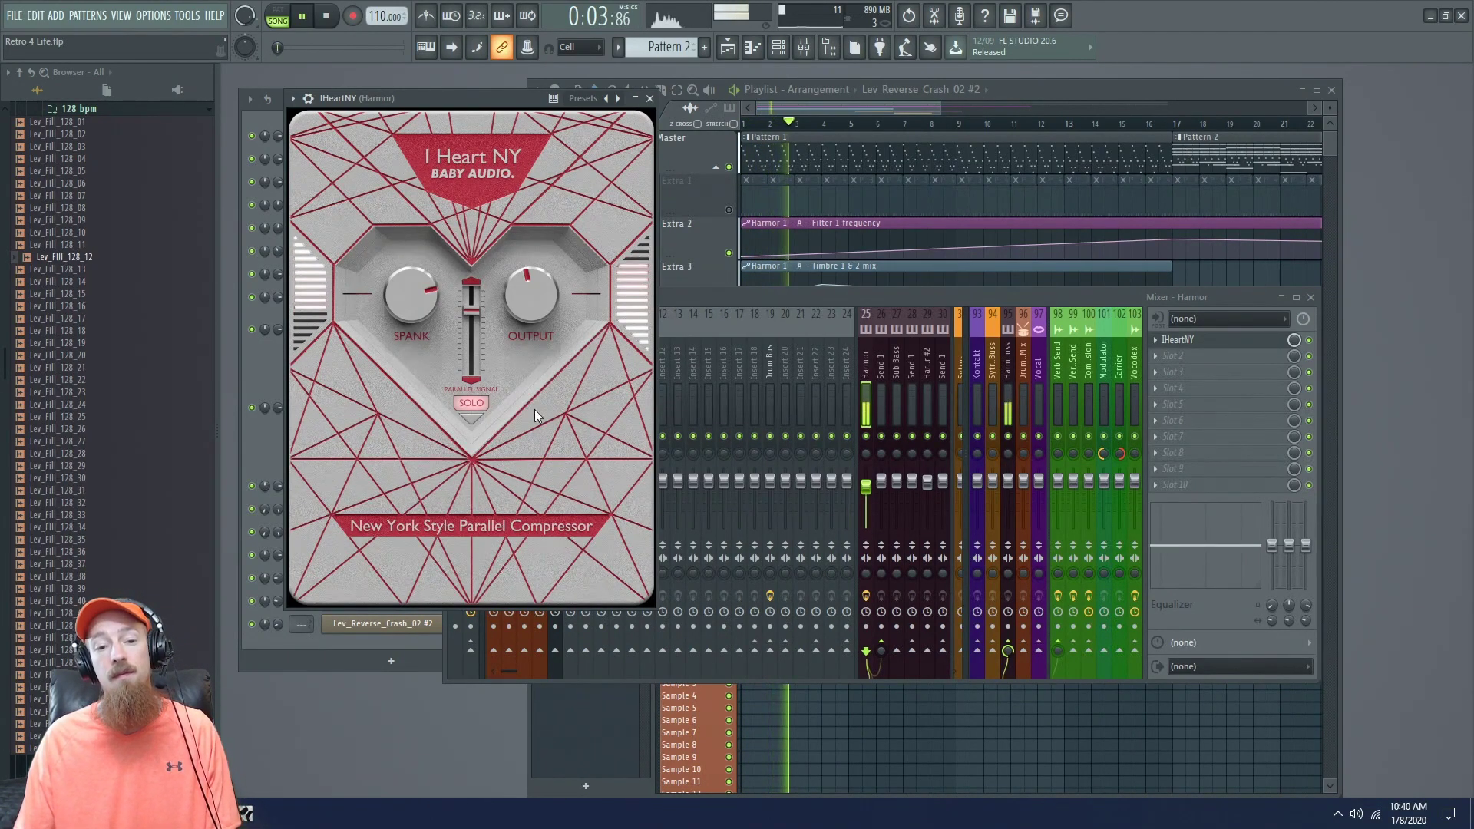
{"action": "left_click", "coordinate": [476, 405]}
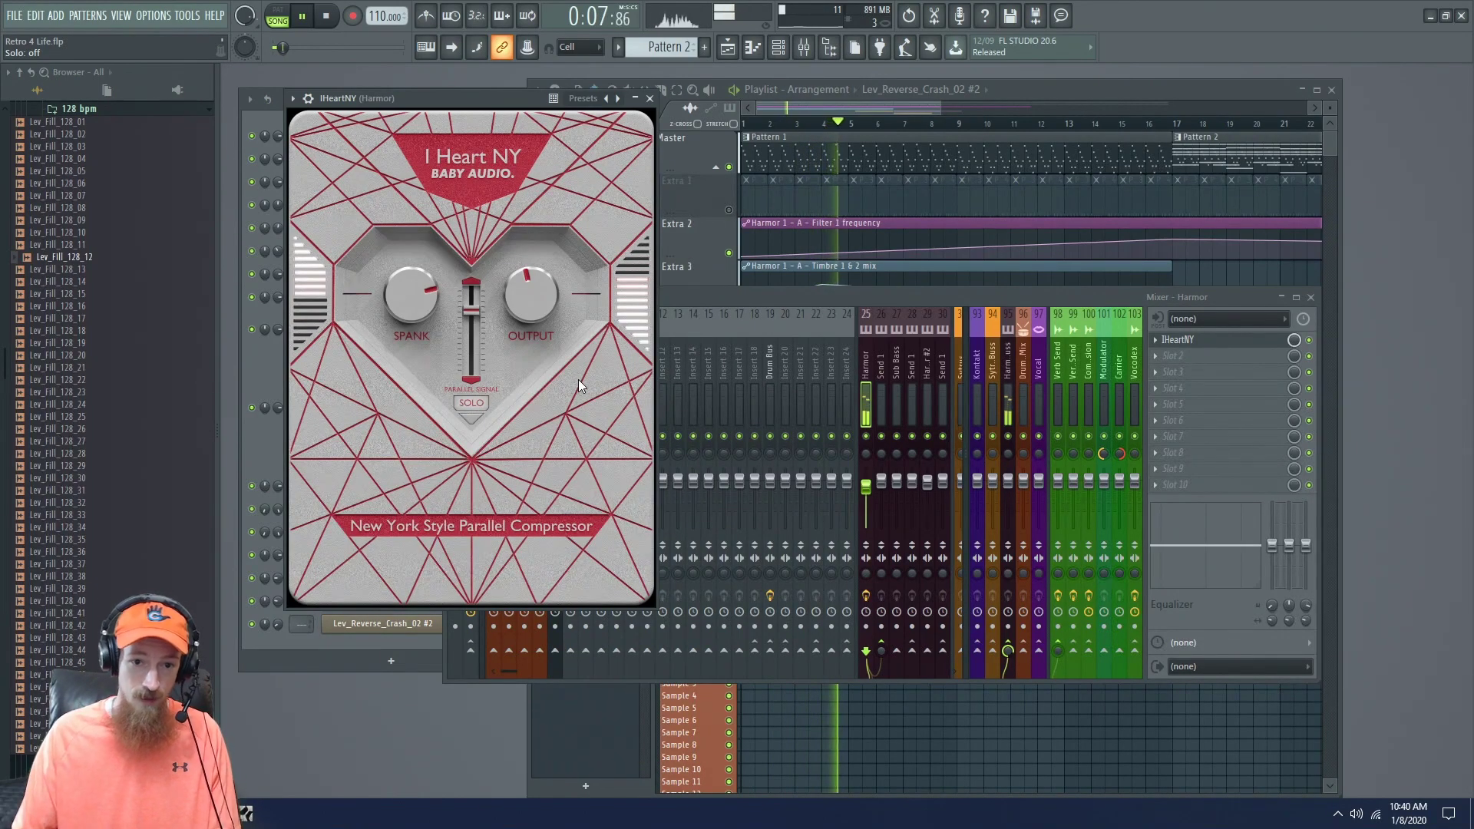
{"action": "key", "text": "space"}
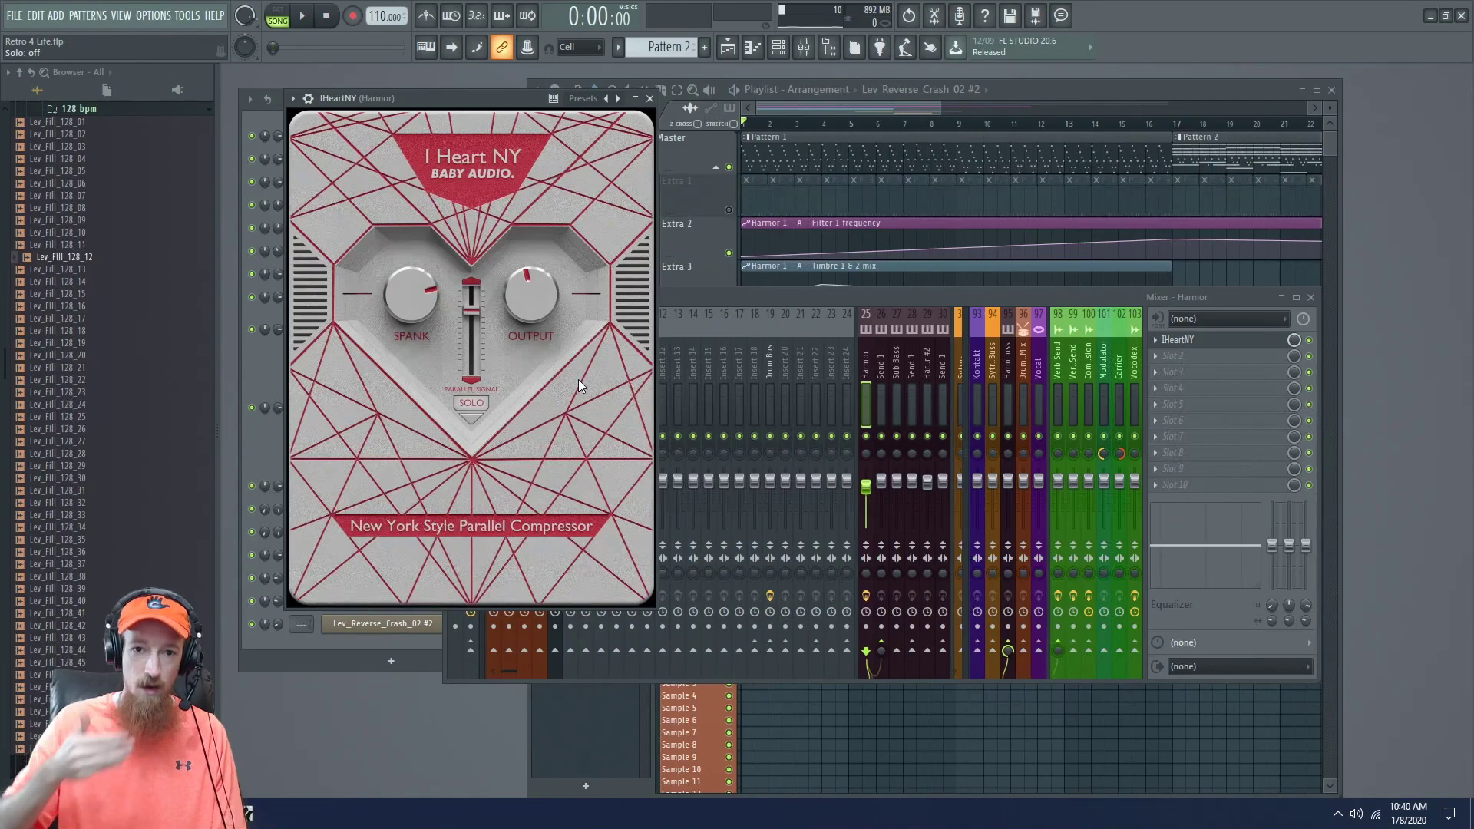
Compare the soloed parallel signal with the blended signal once more, replaying the part with solo off.
{"action": "key", "text": "space"}
{"action": "left_click", "coordinate": [465, 407]}
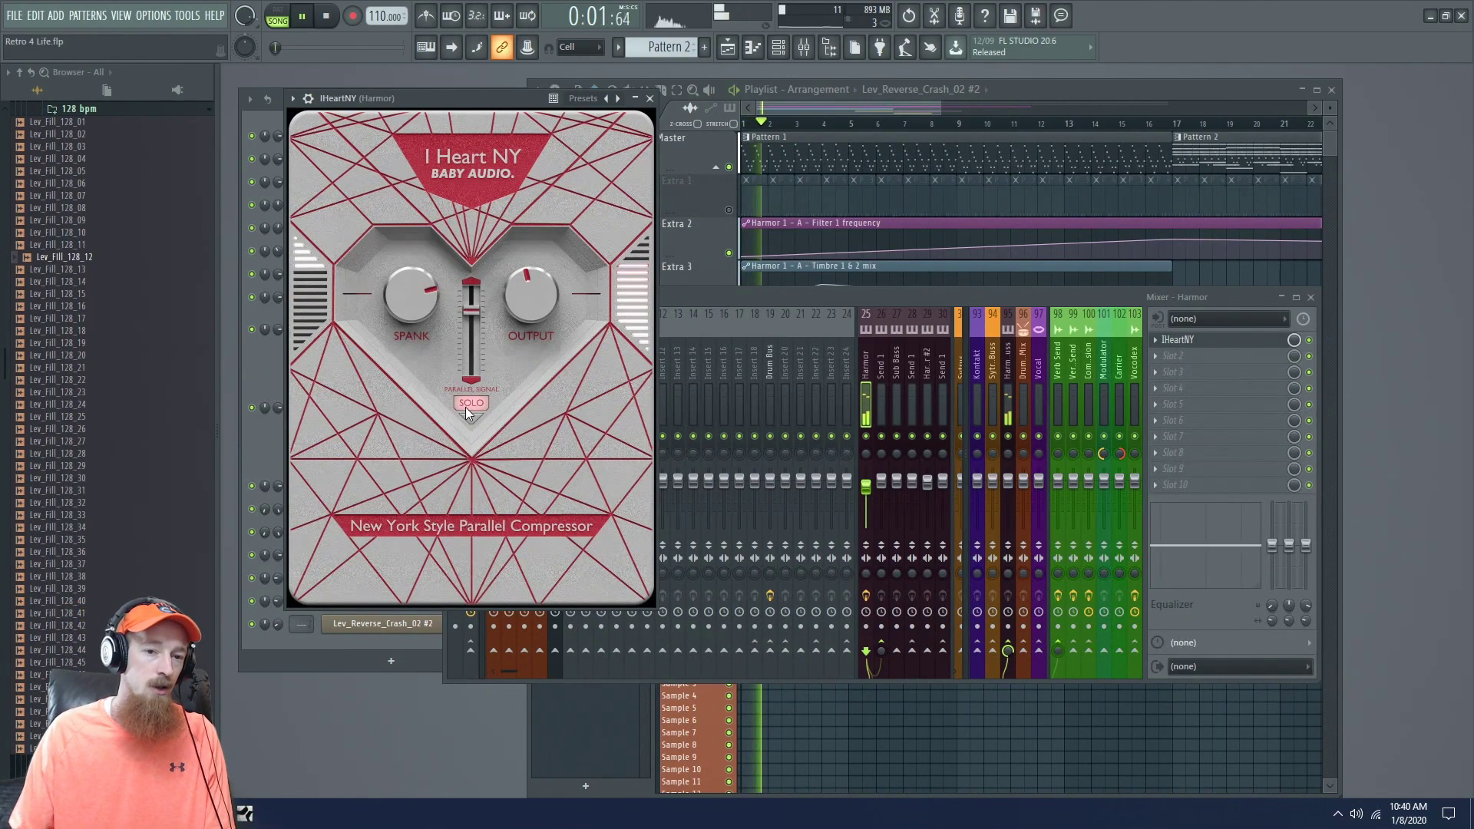
{"action": "left_click", "coordinate": [465, 407]}
{"action": "key", "text": "space"}
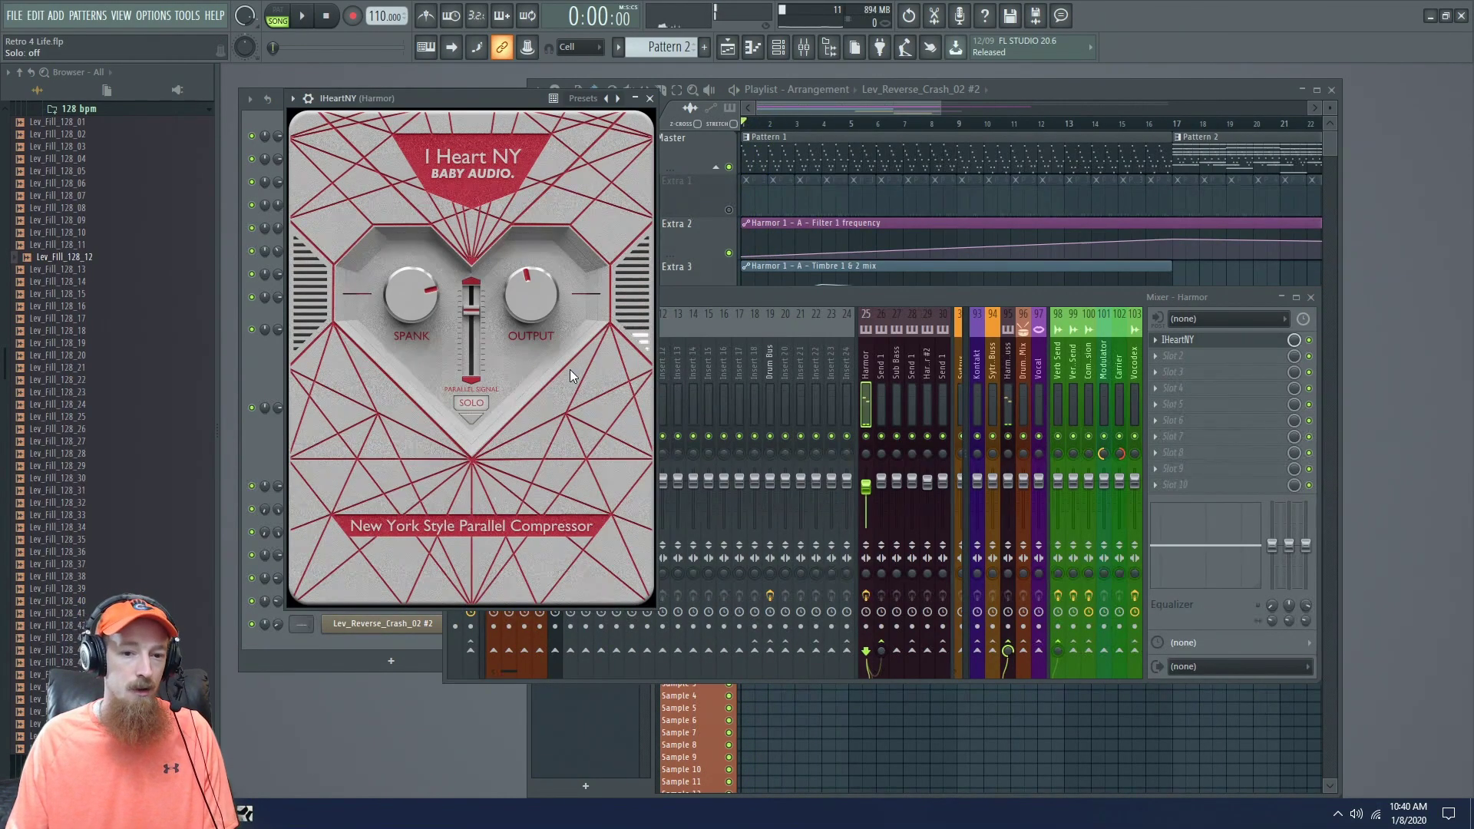
{"action": "key", "text": "space"}
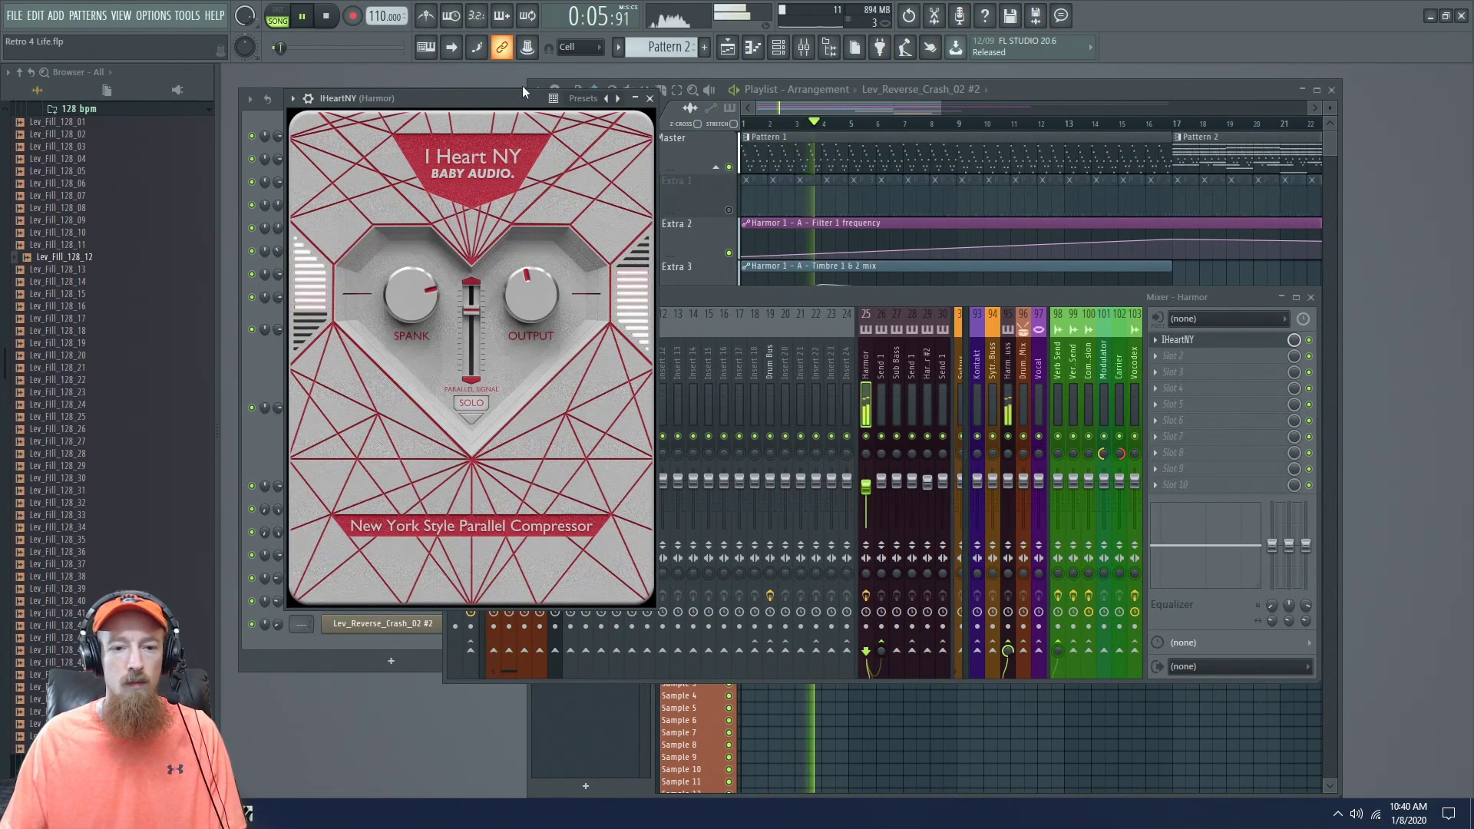
{"action": "key", "text": "space"}
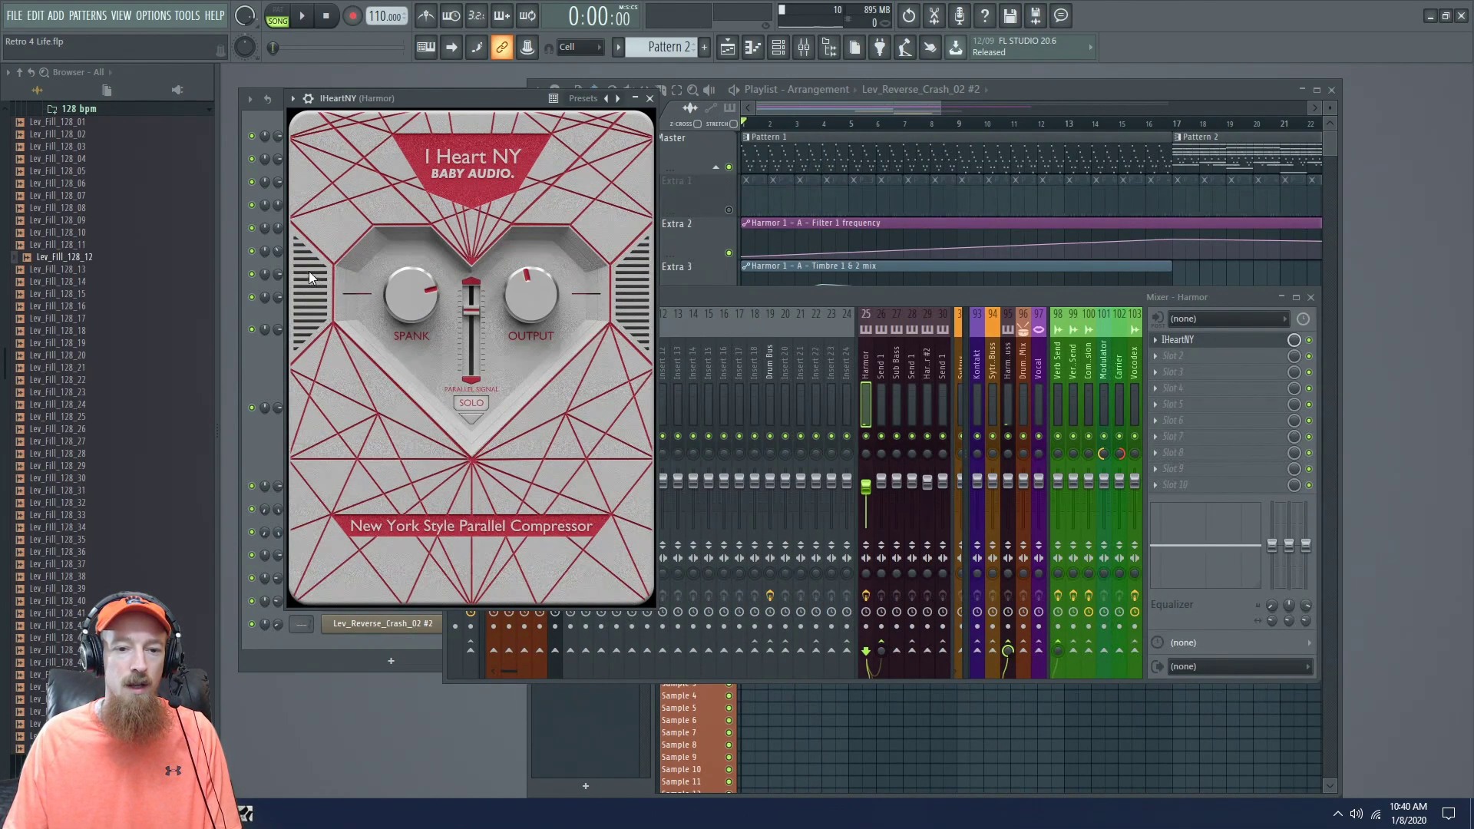
Raise IHeartNY's Spank to 100% during playback and back it off to slightly above its initial setting.
{"action": "key", "text": "space"}
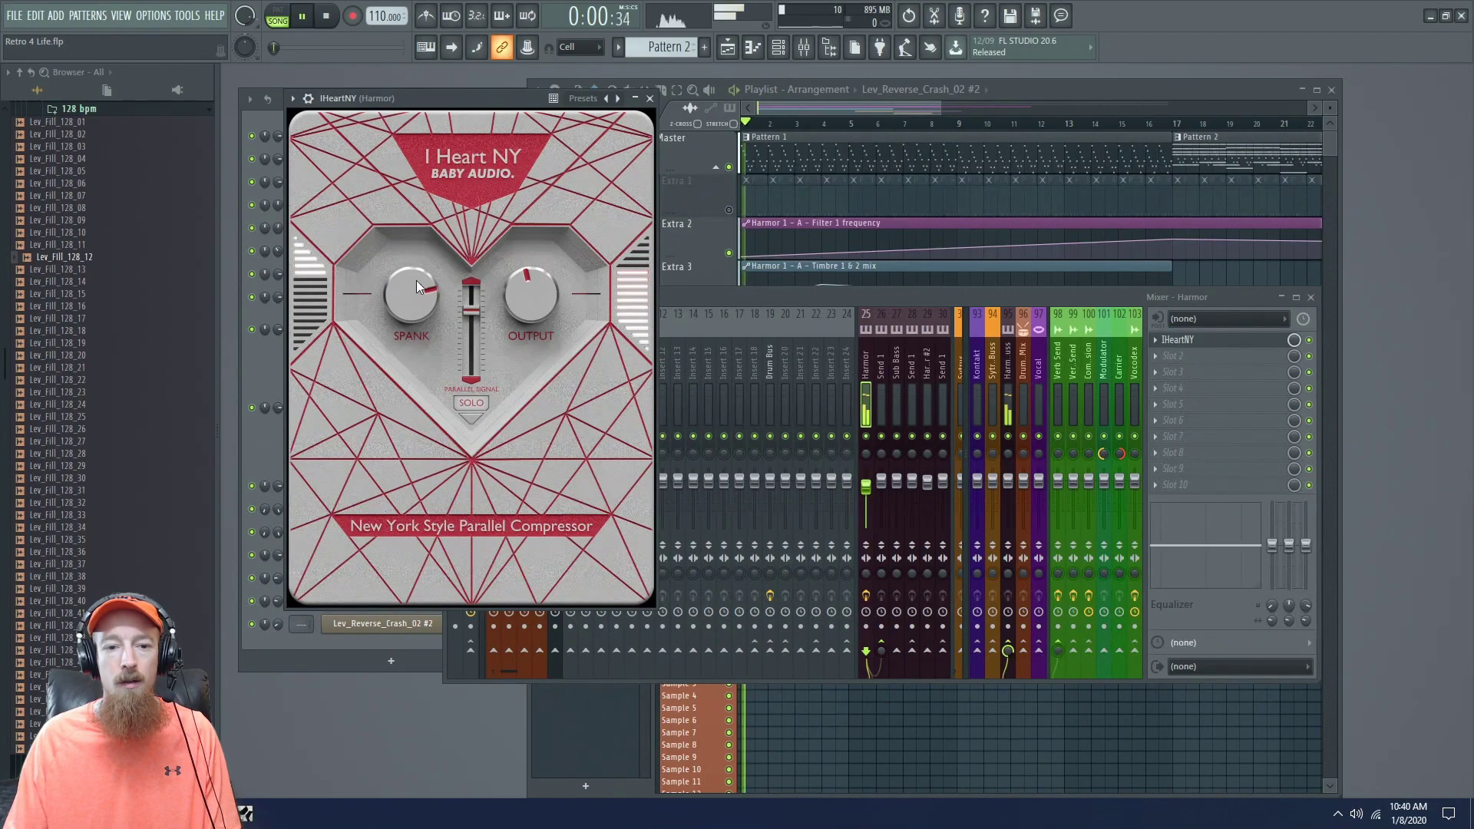
{"action": "scroll", "coordinate": [407, 308], "scroll_direction": "up", "scroll_amount": 5}
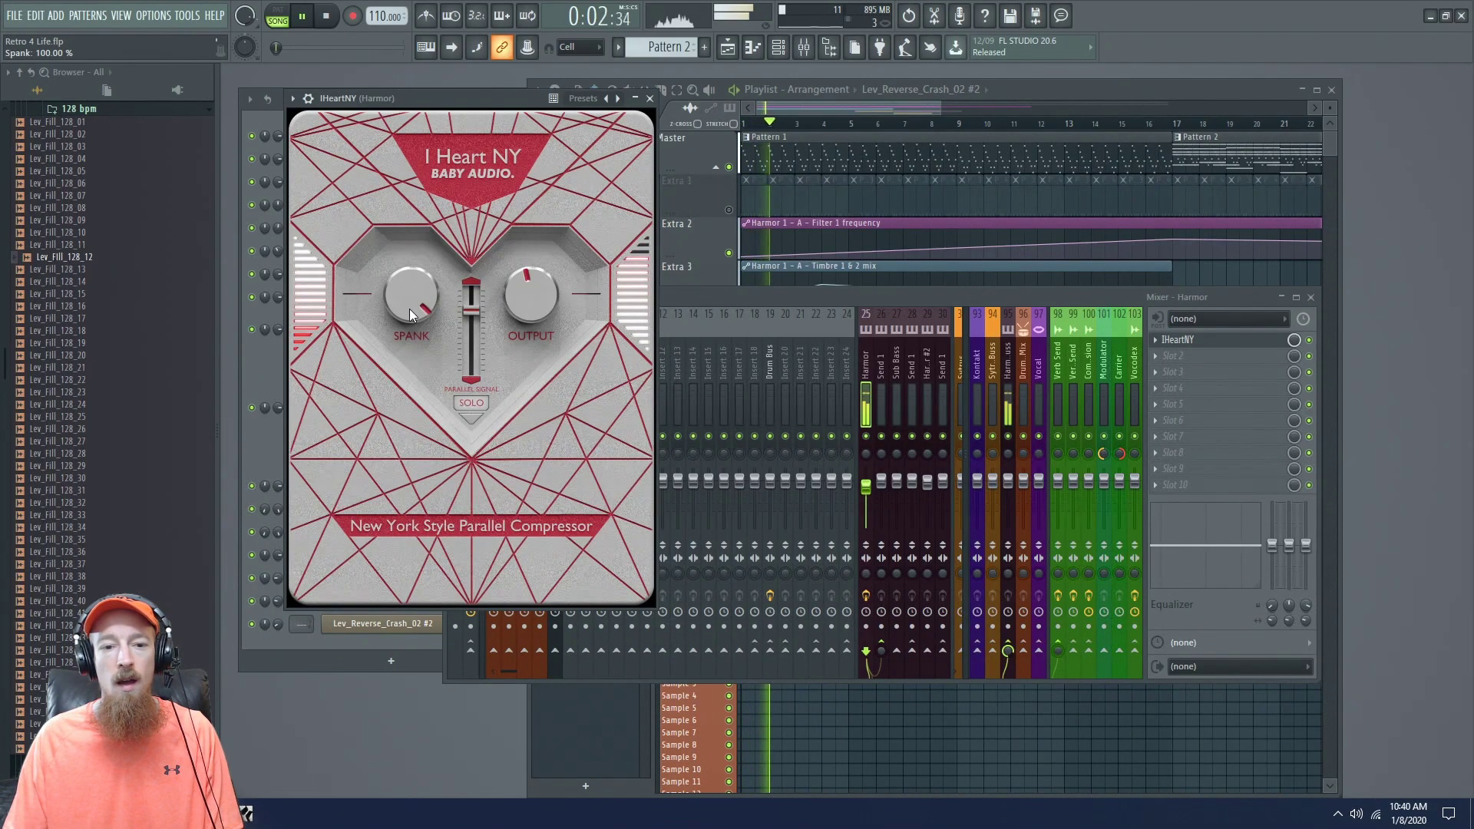
{"action": "mouse_move", "coordinate": [413, 293]}
{"action": "left_mouse_down"}
{"action": "mouse_move", "coordinate": [417, 324]}
{"action": "mouse_move", "coordinate": [413, 311]}
{"action": "left_mouse_up"}
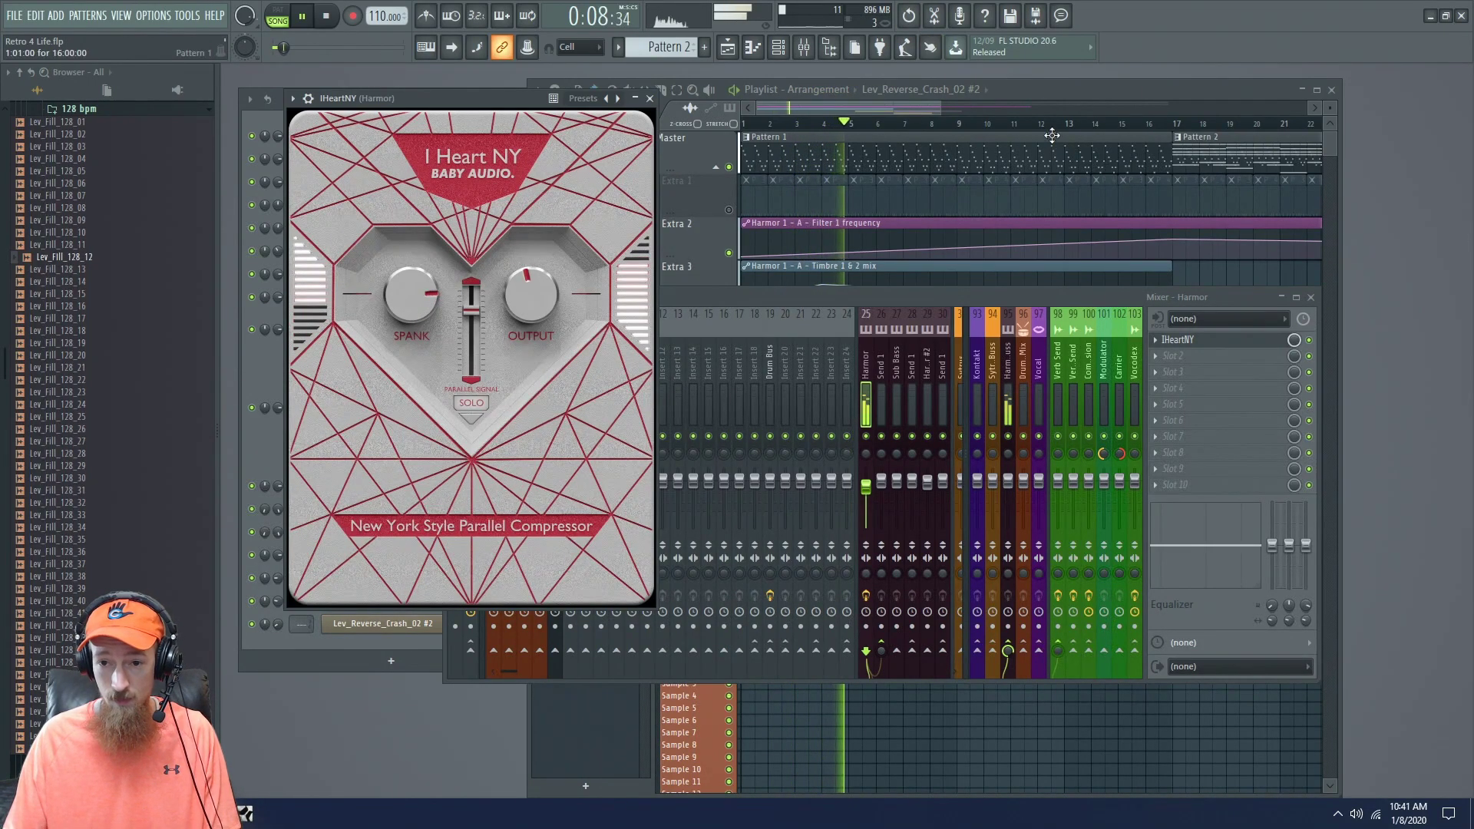
{"action": "key", "text": "space"}
Unmute the Extra 1 track and play the full arrangement from bar 33 with the IHeartNY window in view.
{"action": "left_click_drag", "start_coordinate": [1136, 159], "coordinate": [871, 180]}
{"action": "left_click", "coordinate": [935, 123]}
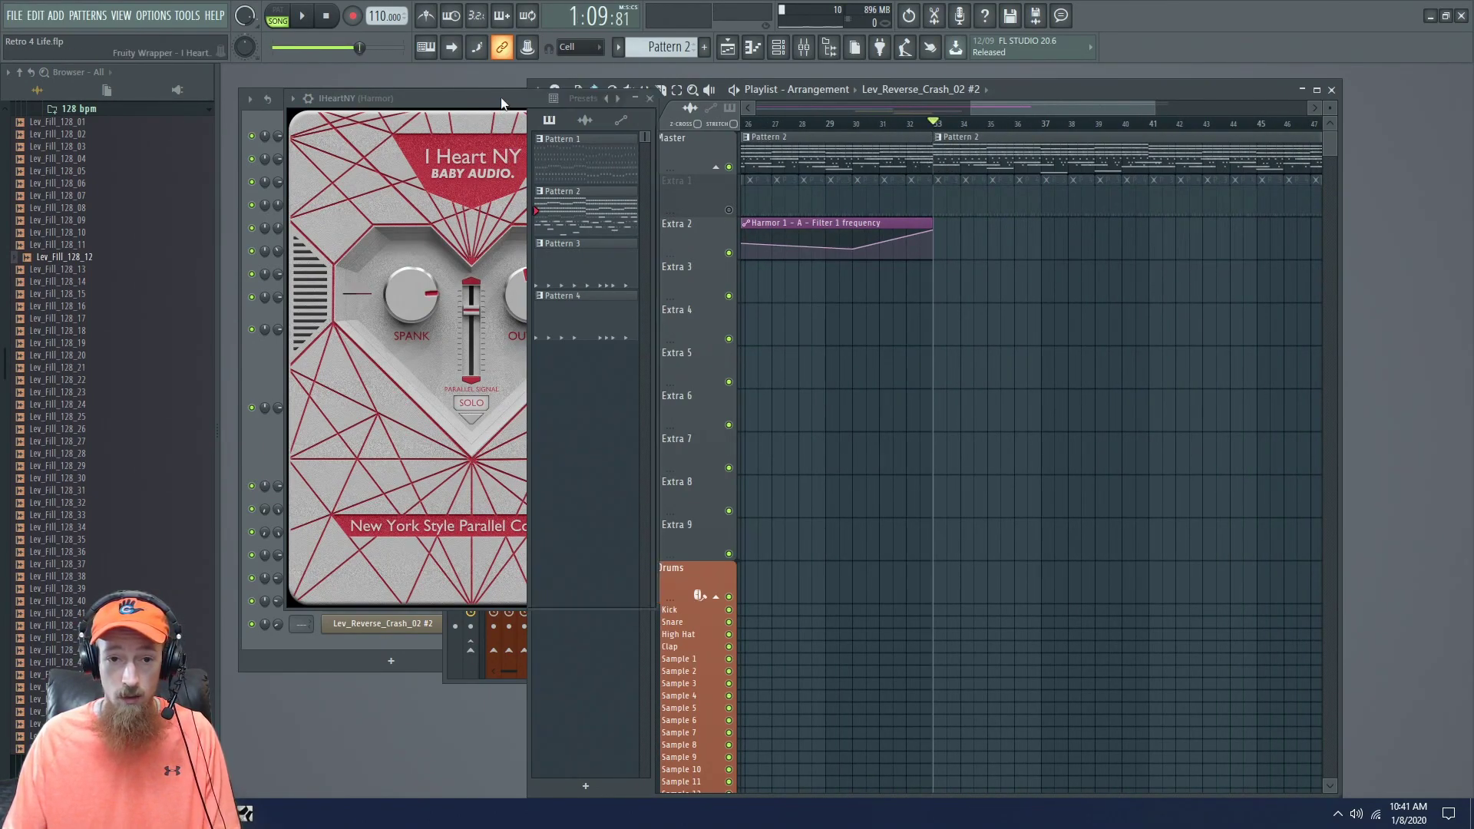
{"action": "left_click", "coordinate": [509, 142]}
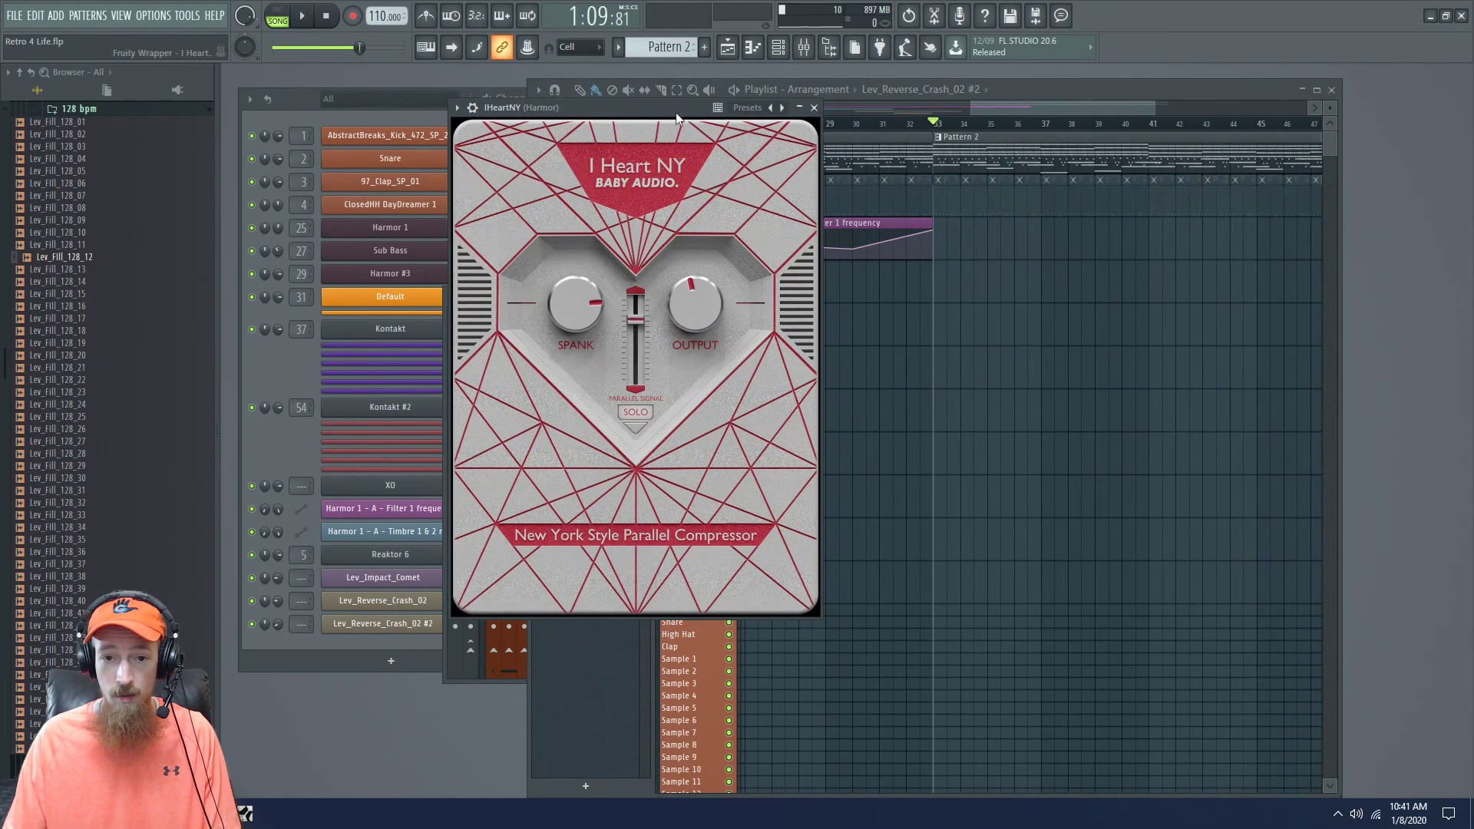
{"action": "left_click_drag", "start_coordinate": [584, 108], "coordinate": [336, 89]}
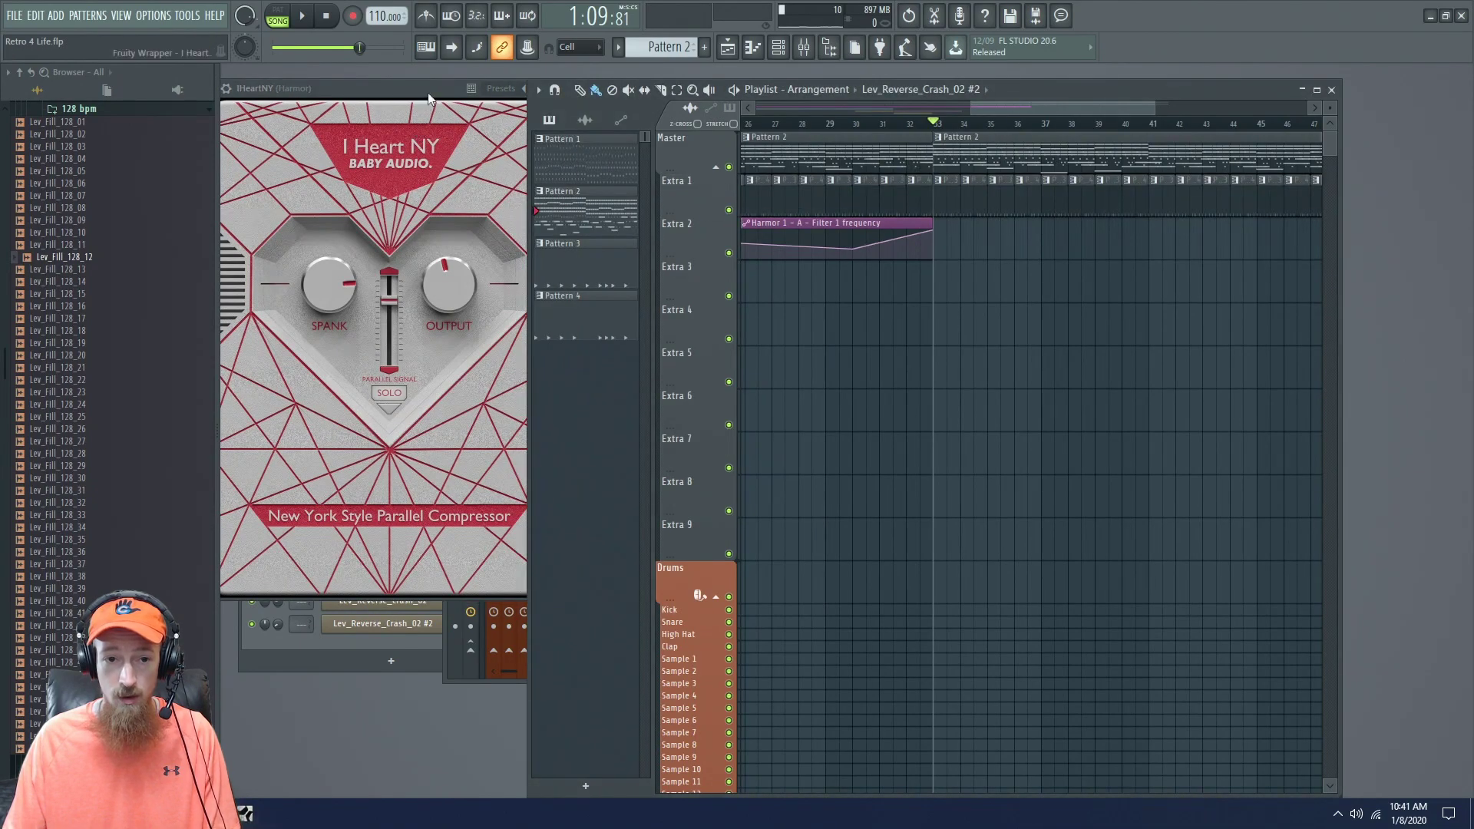
{"action": "left_click_drag", "start_coordinate": [427, 92], "coordinate": [507, 112]}
{"action": "key", "text": "space"}
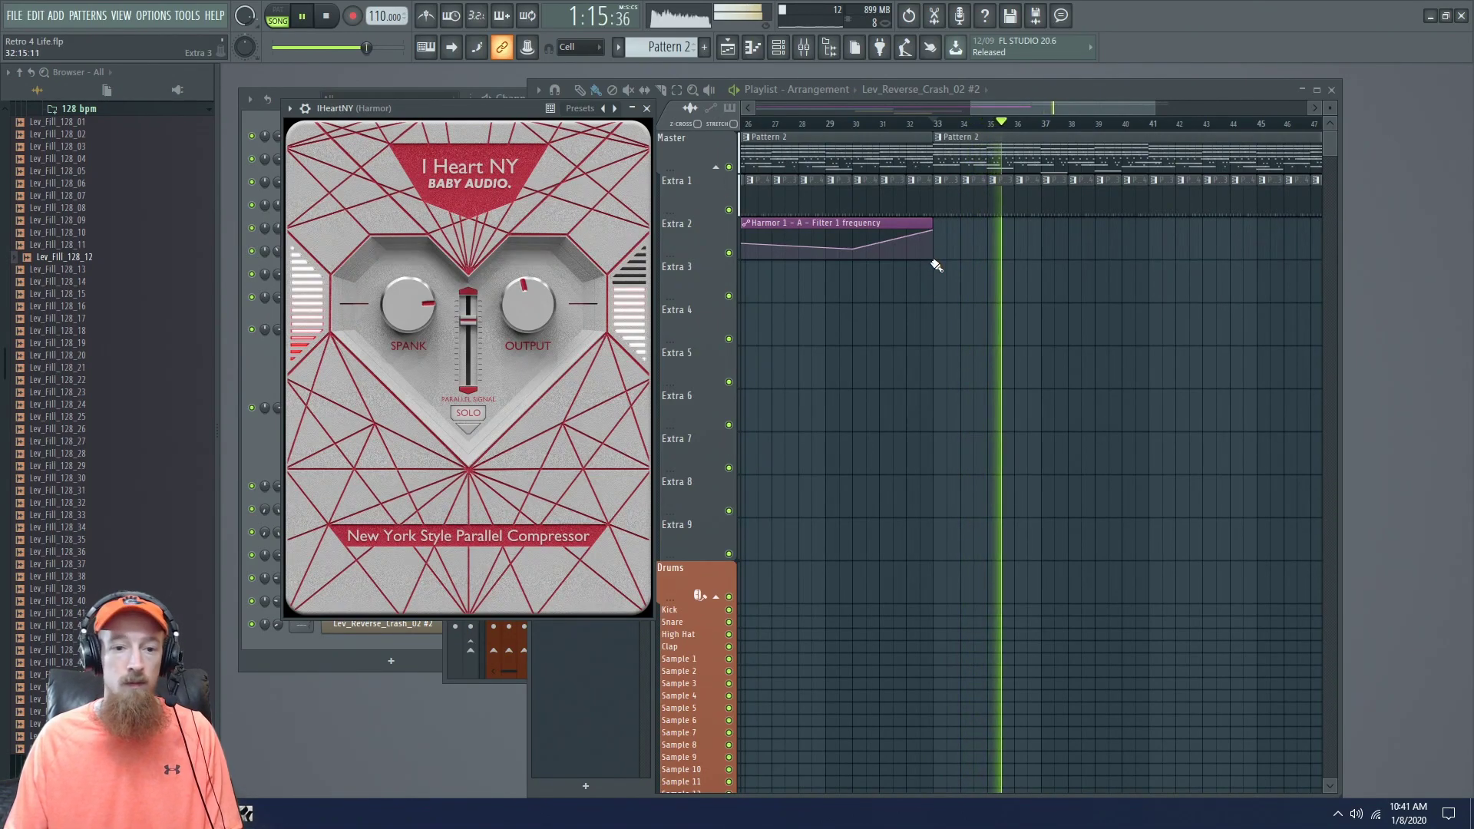
{"action": "key", "text": "space"}
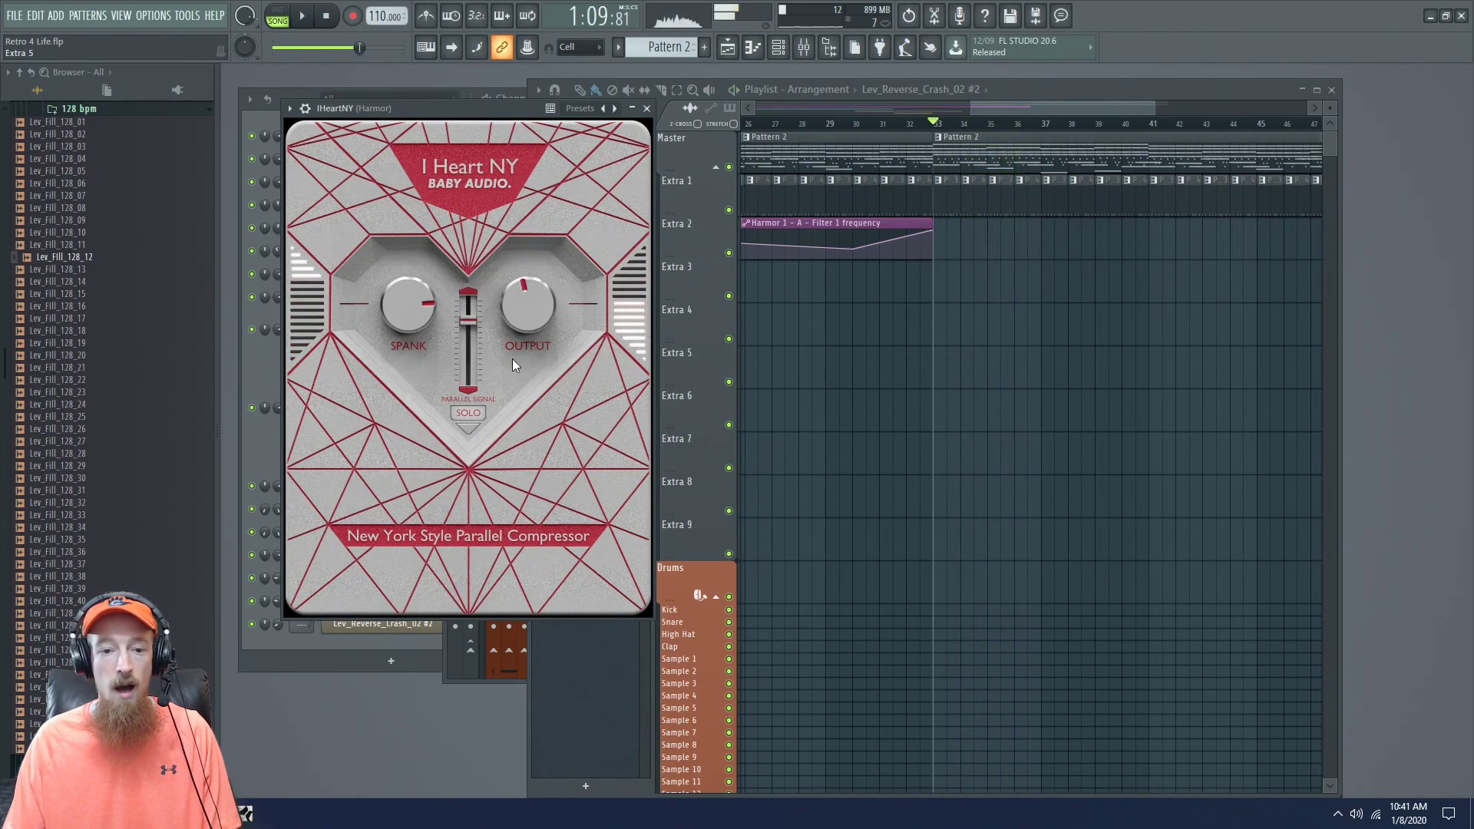
Show the detailed settings of IHeartNY and play the section from bar 33 with the plugin bypassed.
{"action": "left_click", "coordinate": [305, 108]}
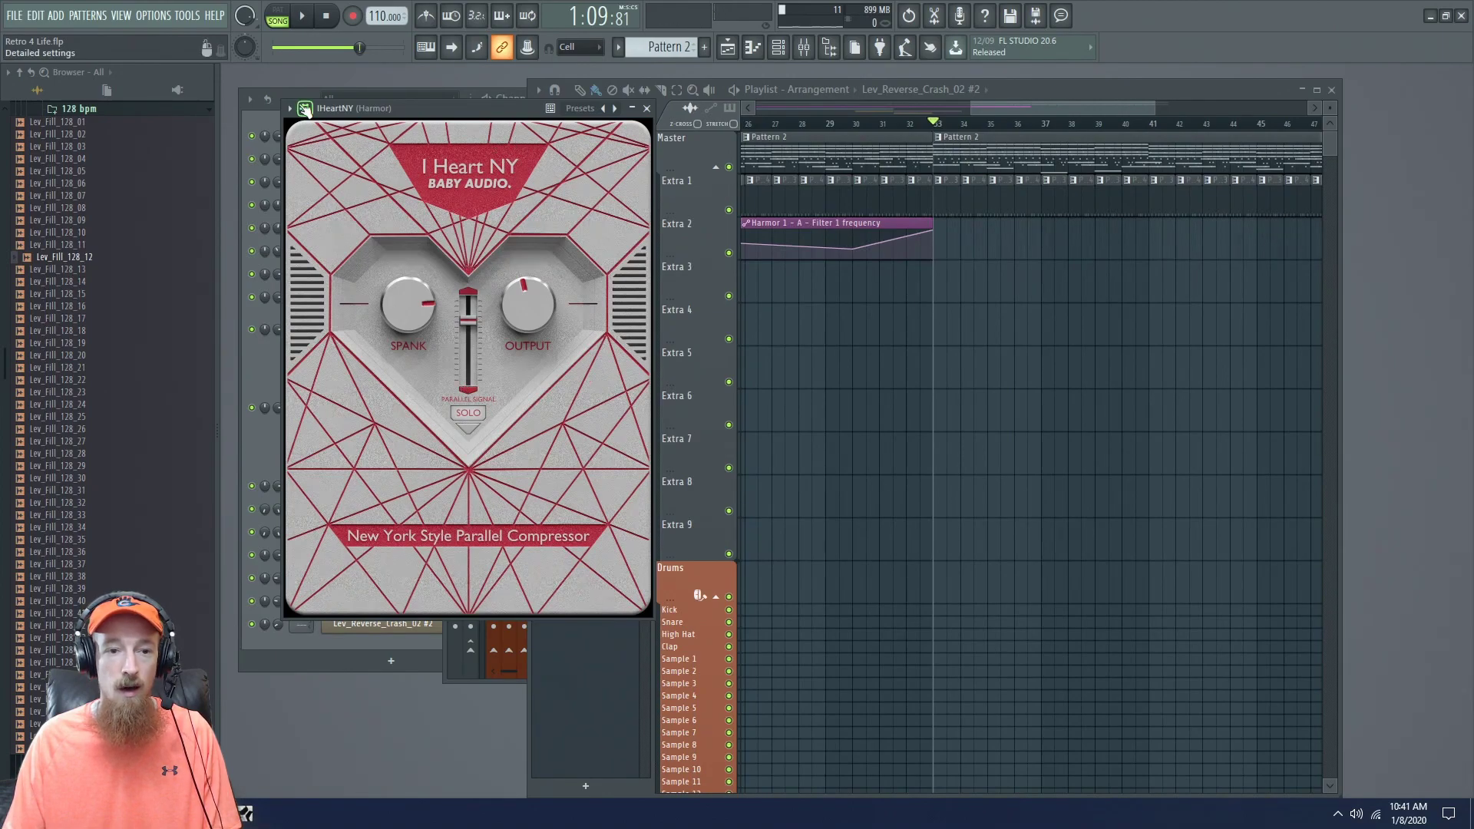
{"action": "left_click_drag", "start_coordinate": [405, 104], "coordinate": [427, 99]}
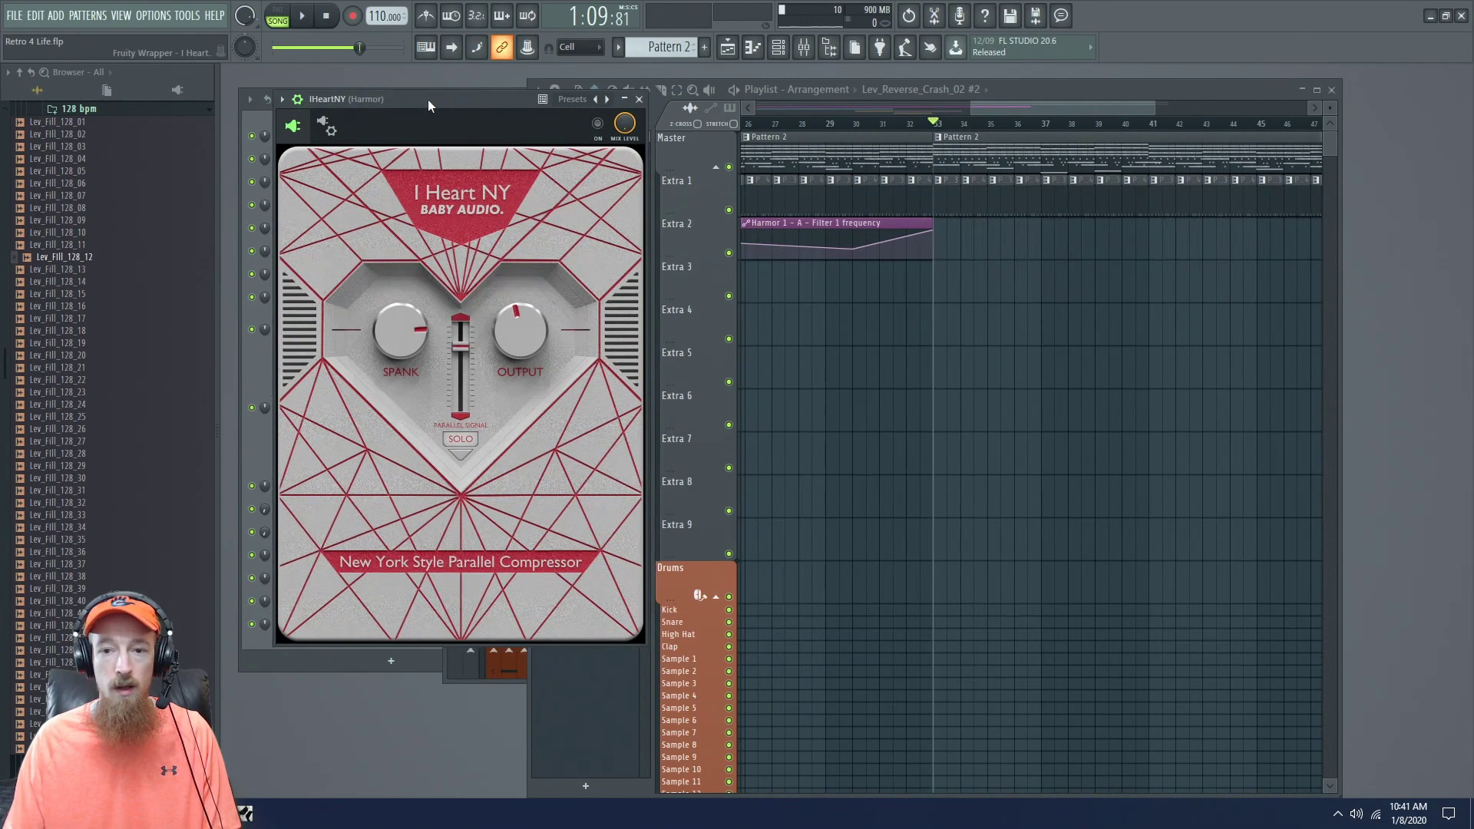
{"action": "key", "text": "space"}
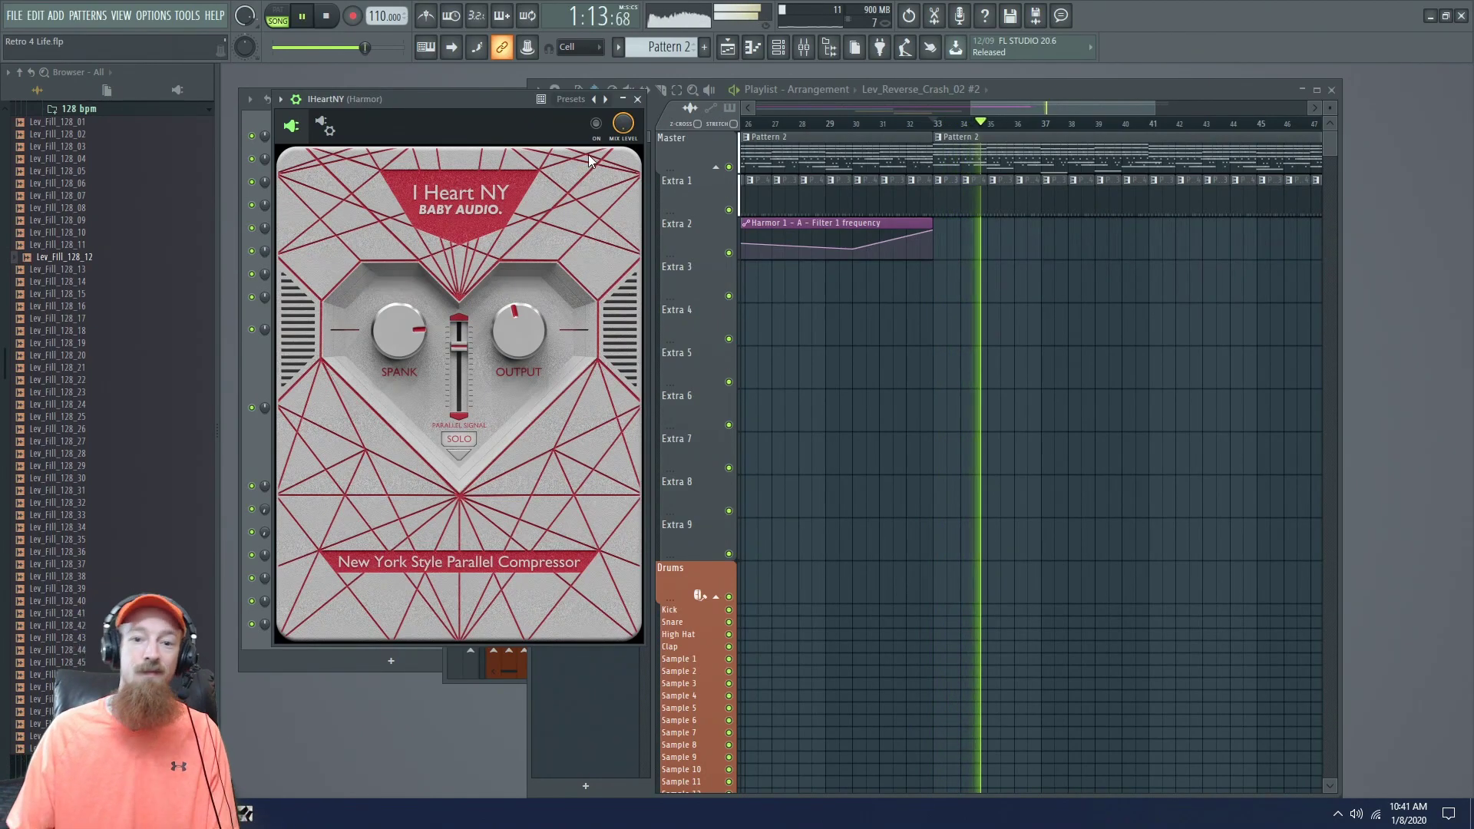
{"action": "key", "text": "space"}
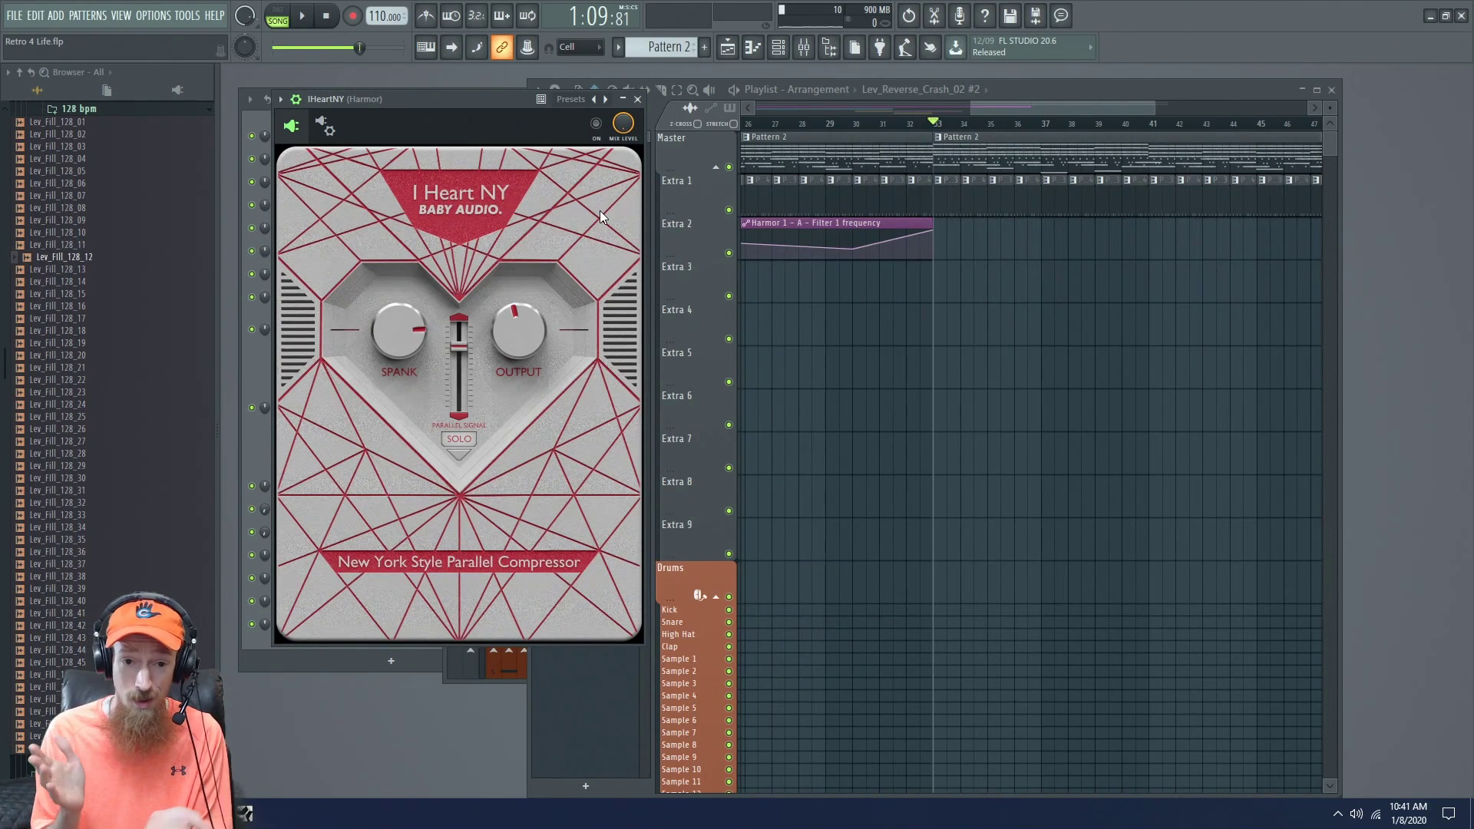
Switch IHeartNY back on and replay the same section from bar 33 for comparison.
{"action": "left_click", "coordinate": [596, 123]}
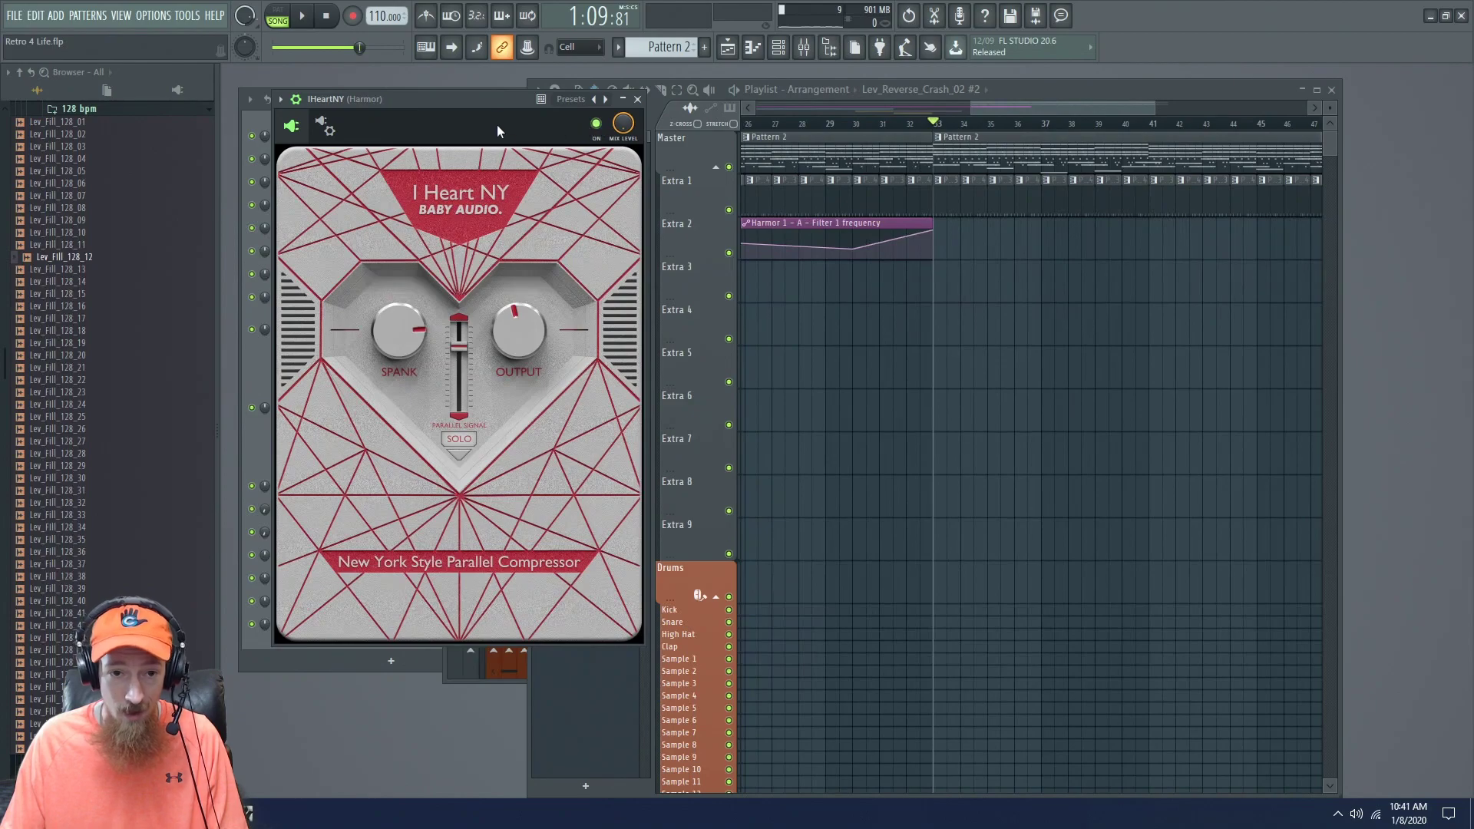
{"action": "key", "text": "space"}
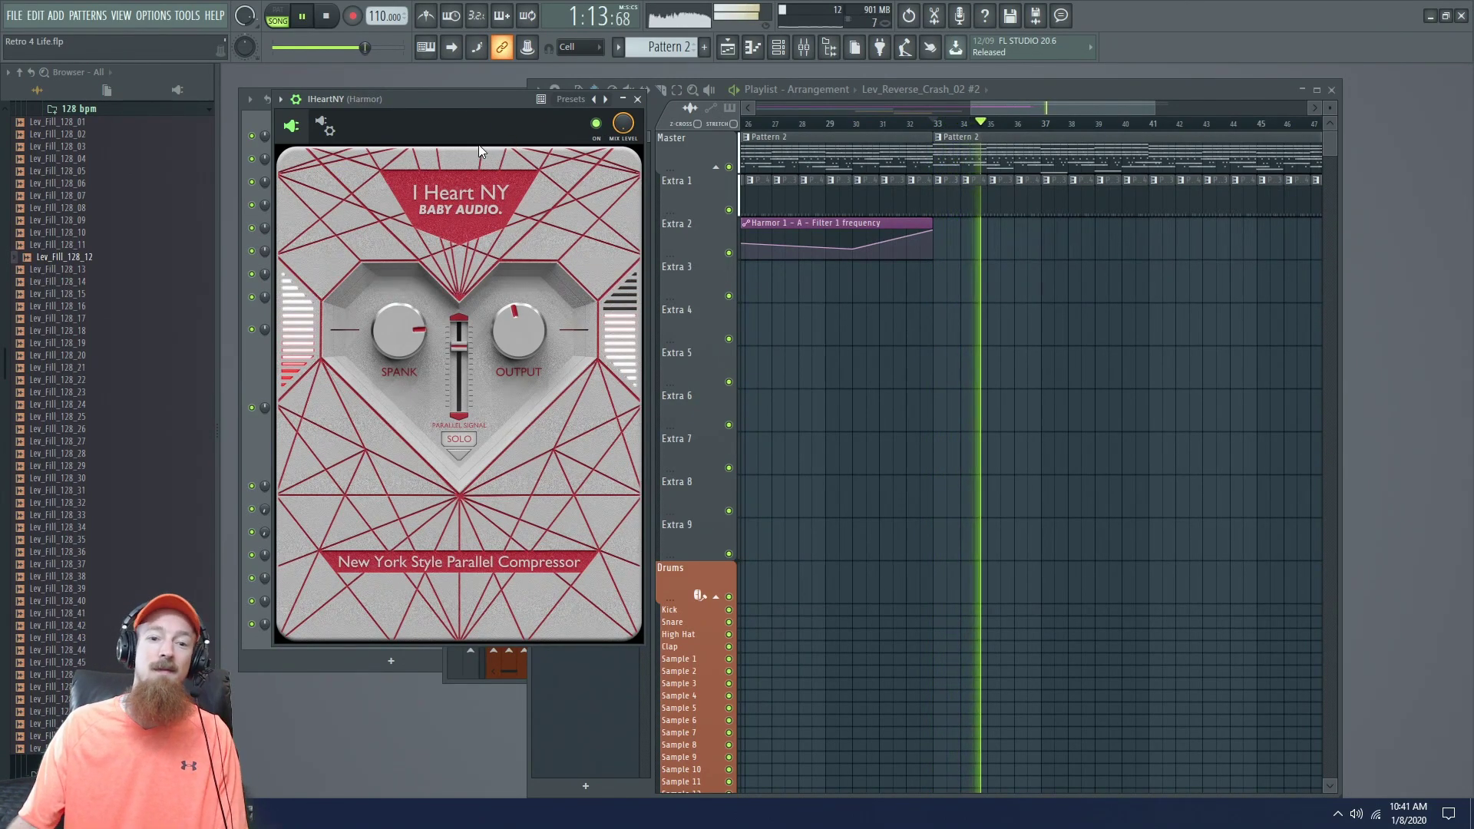
{"action": "key", "text": "space"}
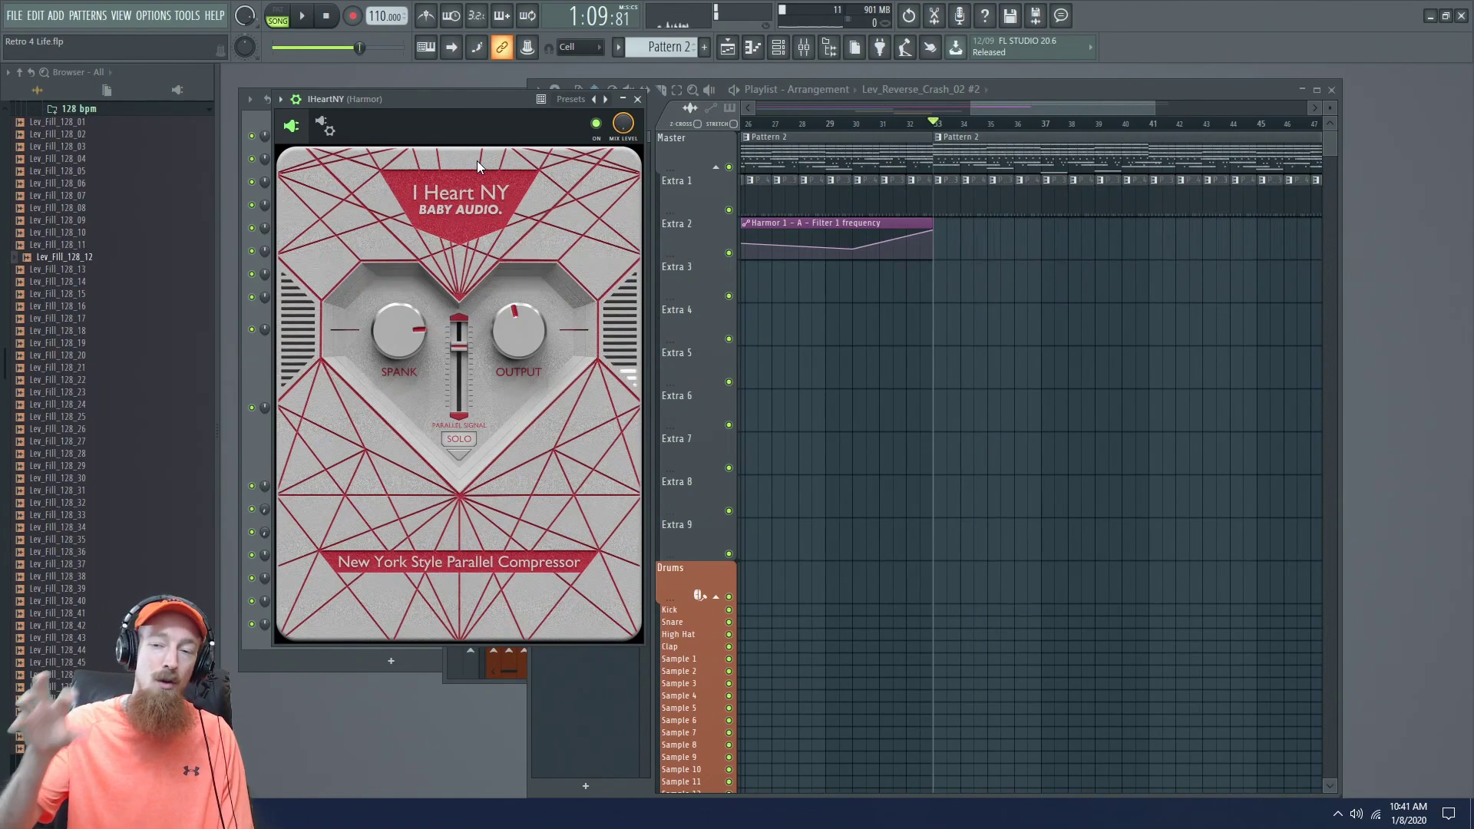